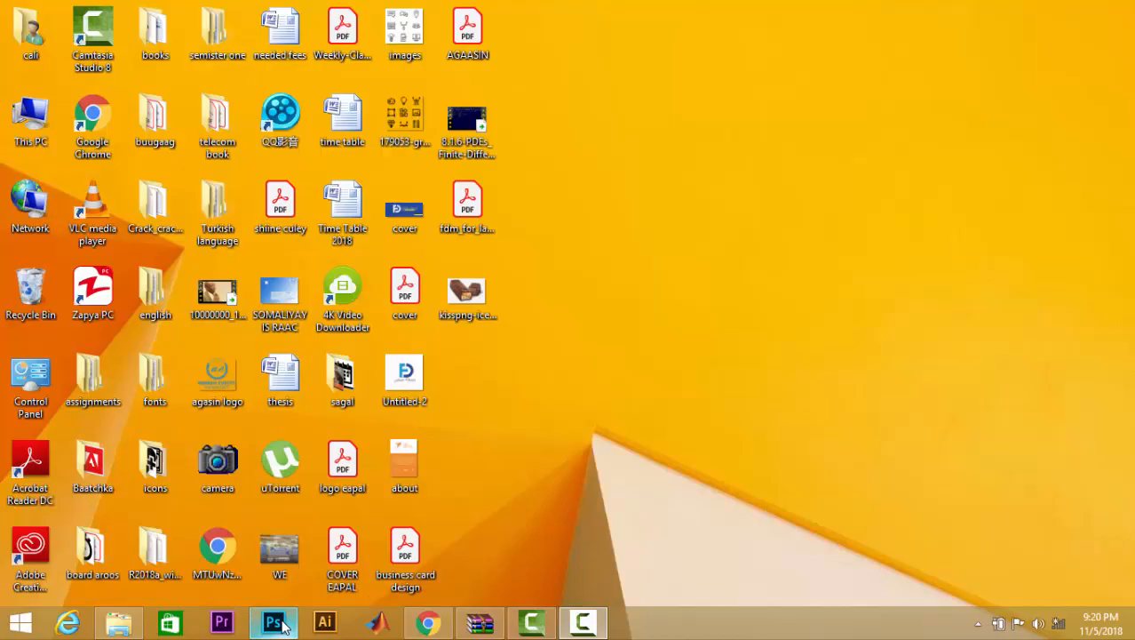
# Switch to Photoshop and create a new document 1210 pixels wide and 480 pixels high at a resolution of 70 pixels/inch.
pyautogui.click(277, 623)
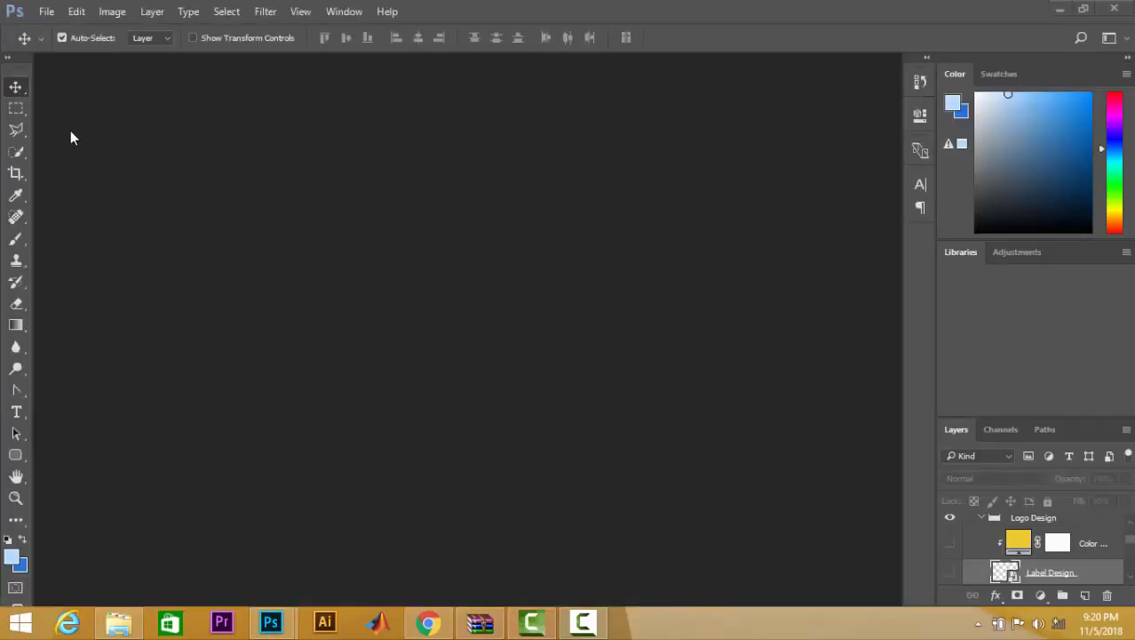
pyautogui.click(46, 12)
pyautogui.click(65, 36)
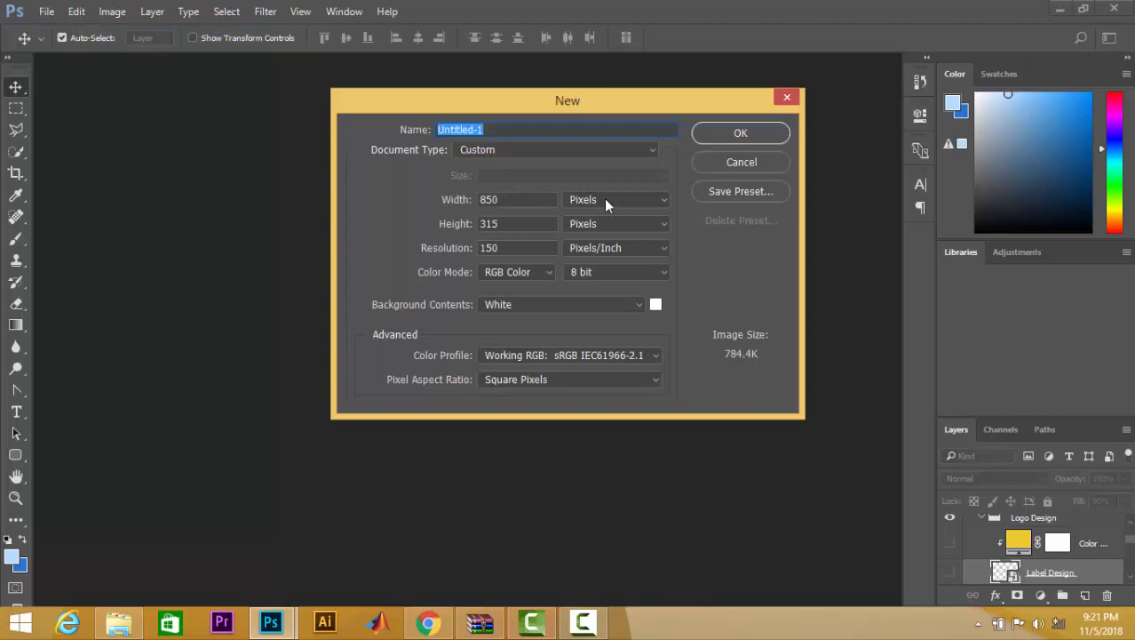
pyautogui.click(508, 201)
pyautogui.doubleClick(508, 201)
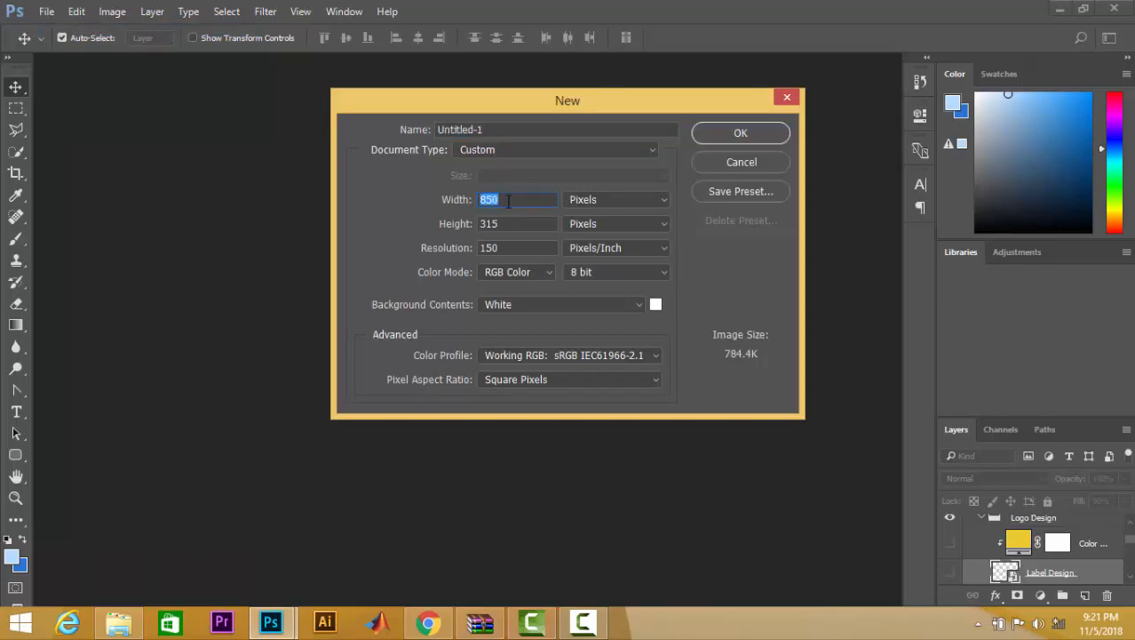
pyautogui.write('1210')
pyautogui.click(452, 224)
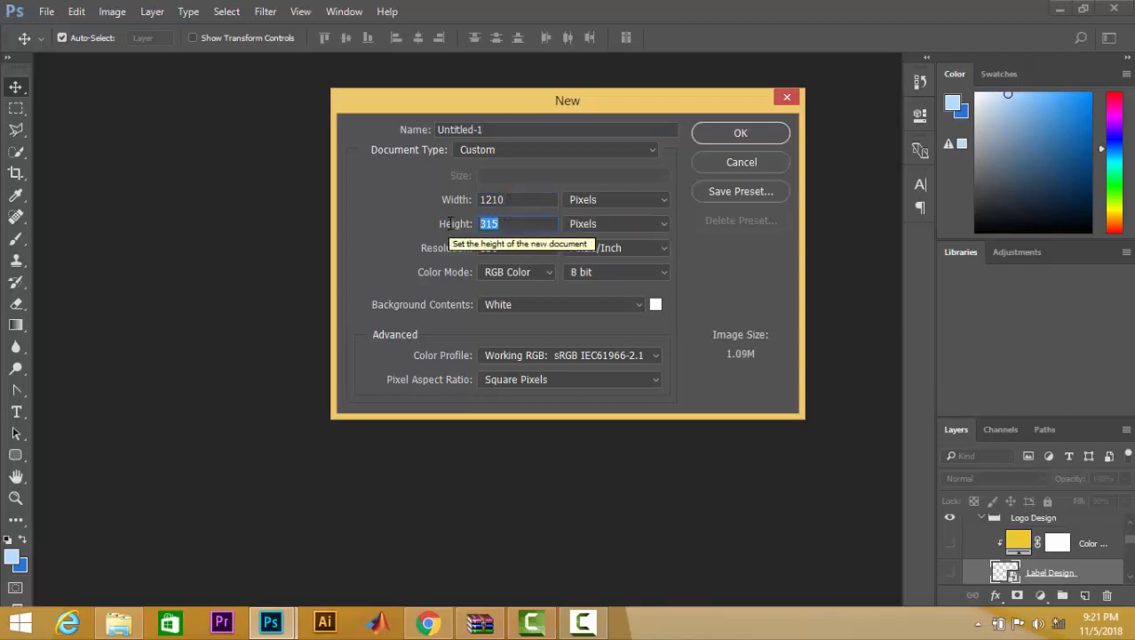
pyautogui.write('480')
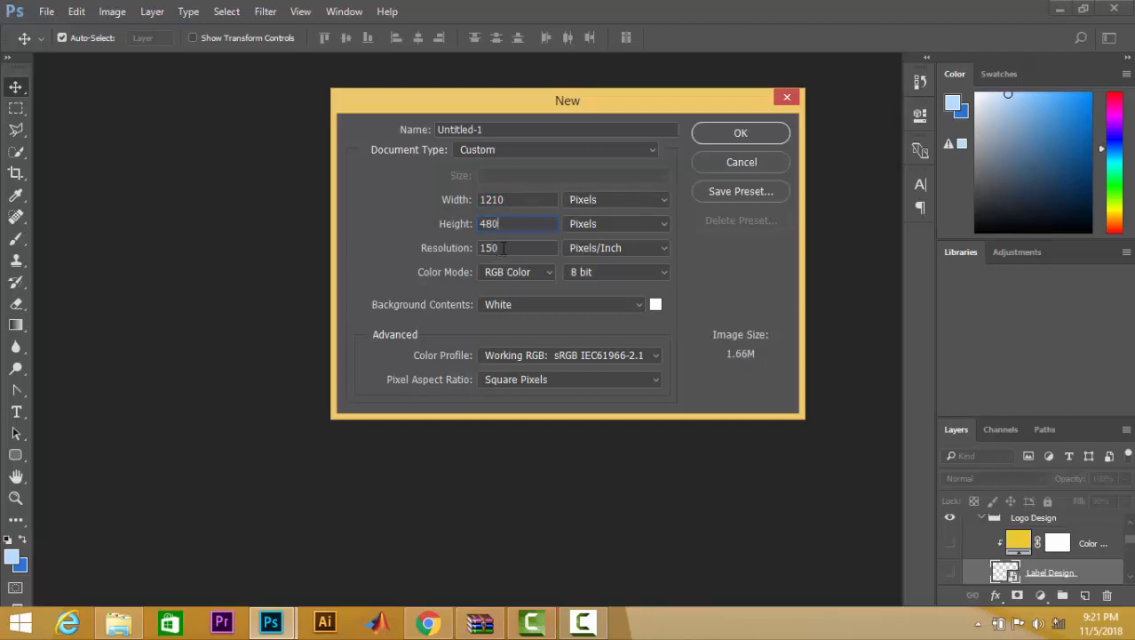
pyautogui.press('Tab')
pyautogui.write('70')
pyautogui.click(740, 133)
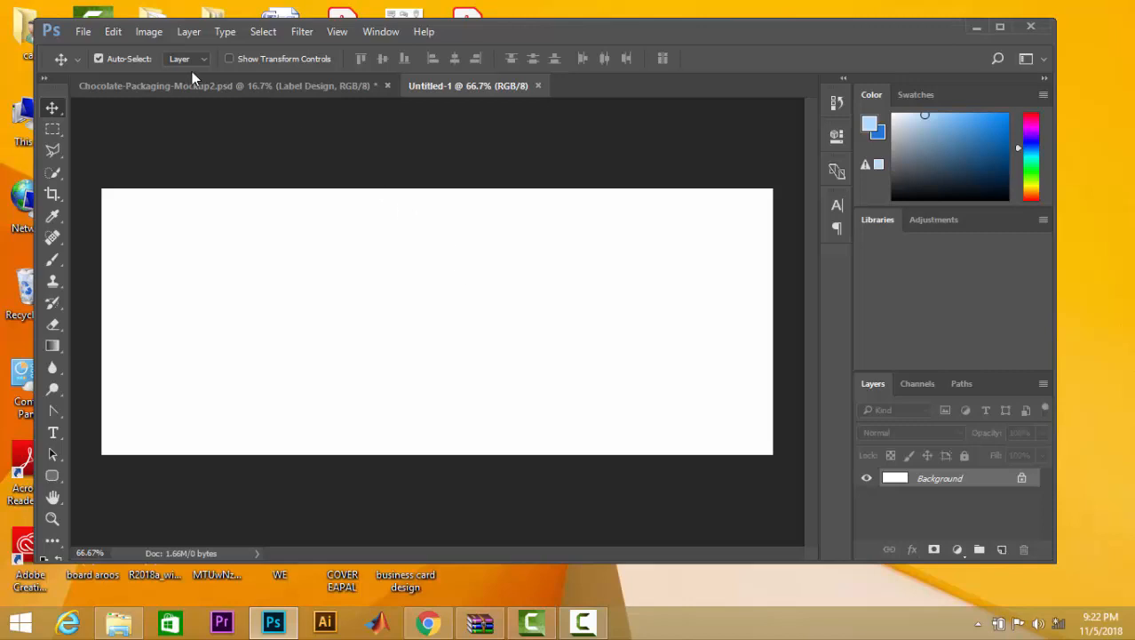
# Open the kisspng ice cream chocolate bar JPEG from the Desktop and maximize the Photoshop window.
pyautogui.click(84, 33)
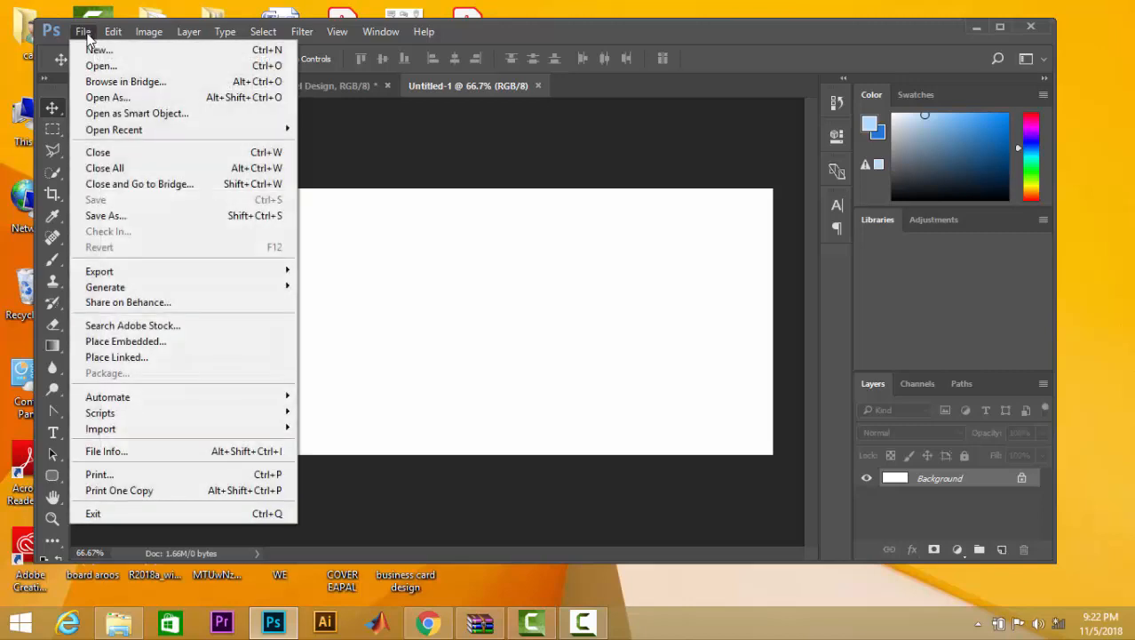
pyautogui.click(94, 64)
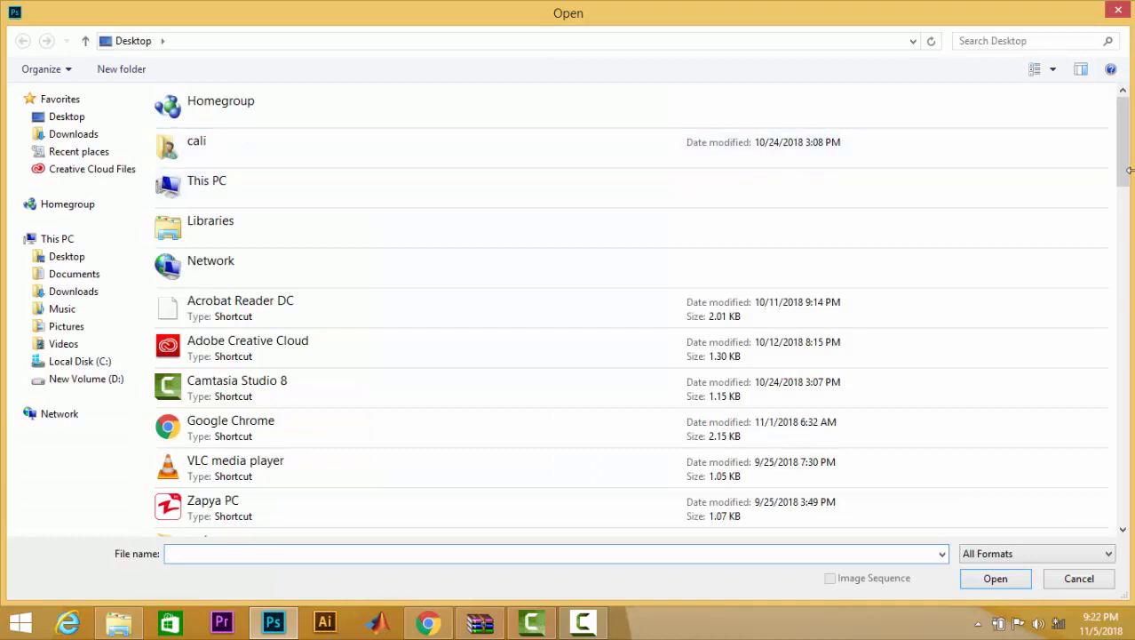
pyautogui.moveTo(1129, 170); pyautogui.dragTo(1131, 307)
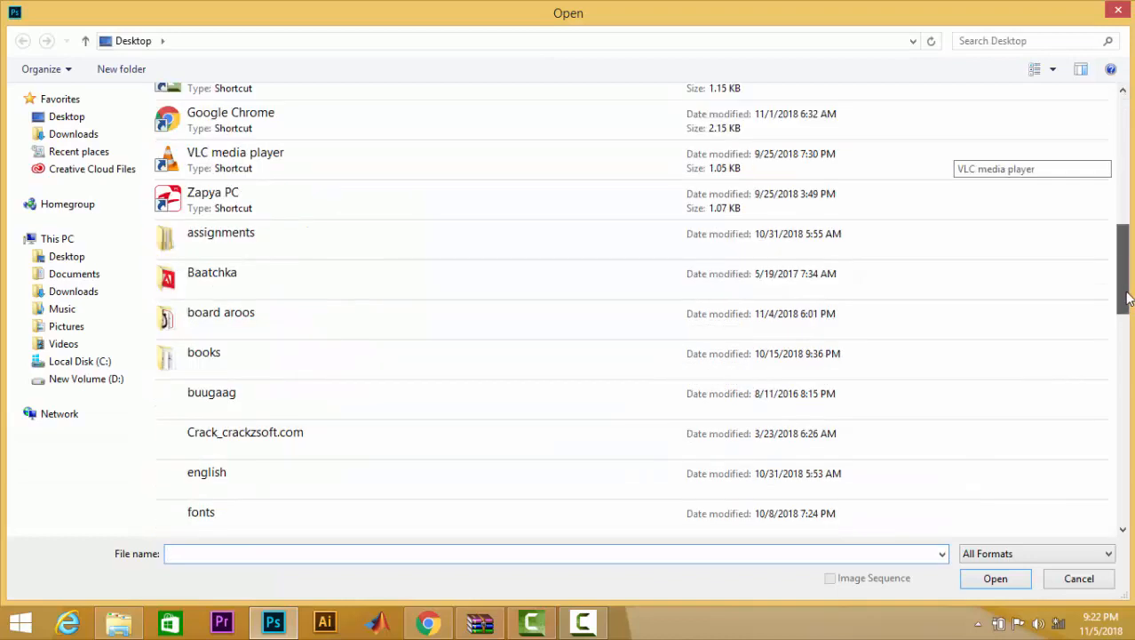
pyautogui.scroll(-10, 1006, 215)
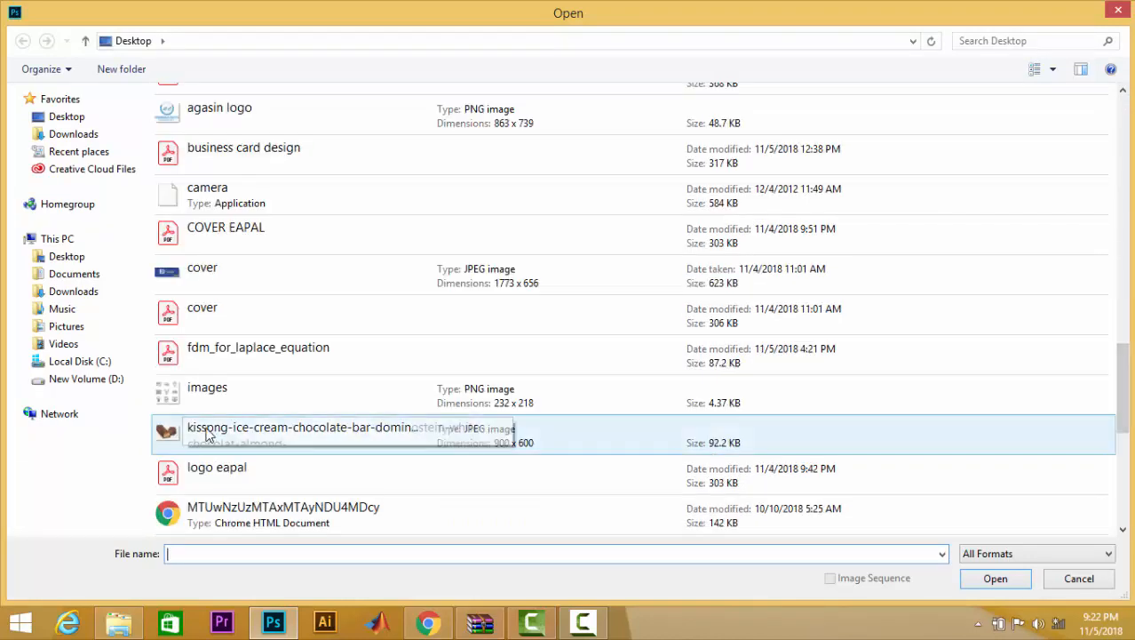
pyautogui.click(208, 446)
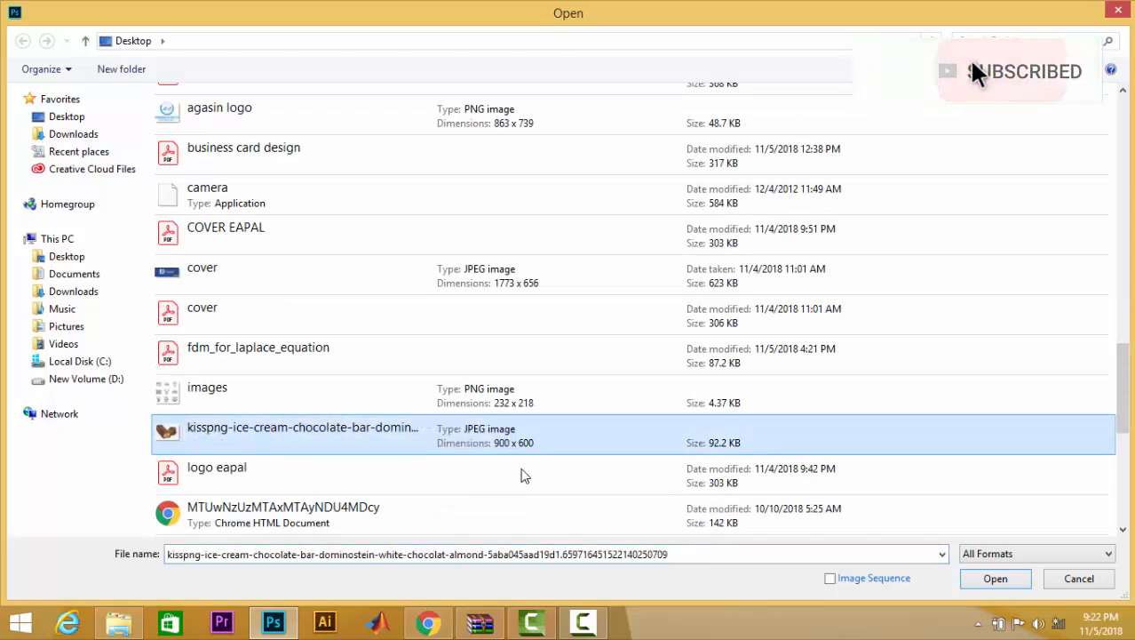
pyautogui.click(996, 579)
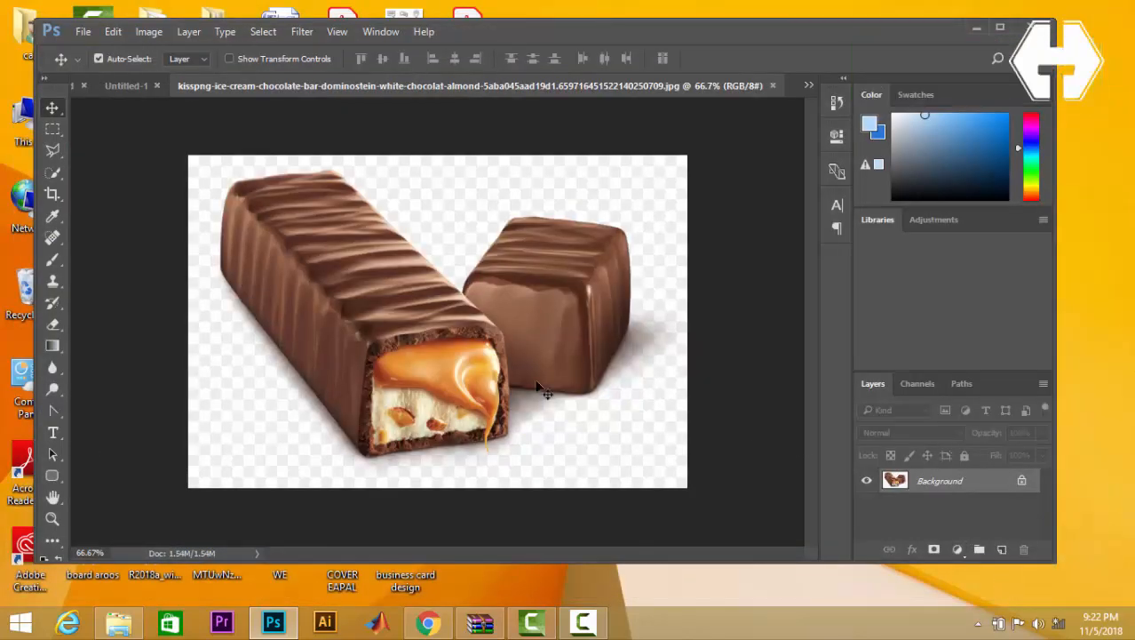
pyautogui.click(1001, 31)
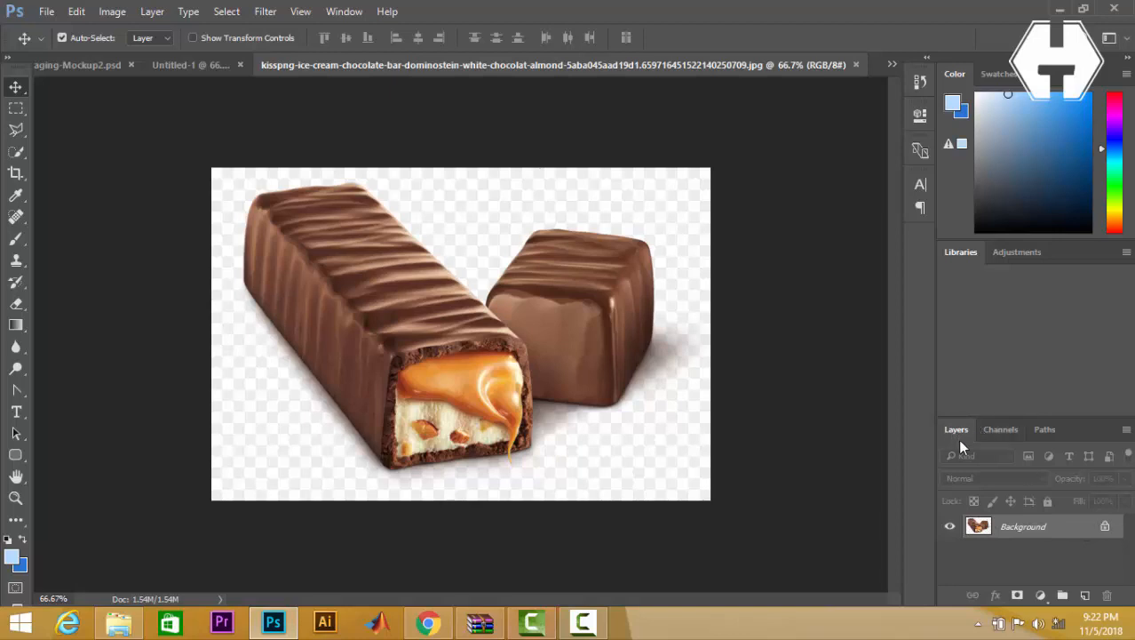
# Unlock the chocolate picture's Background layer and copy the picture into the Untitled-1 document.
pyautogui.click(1105, 527)
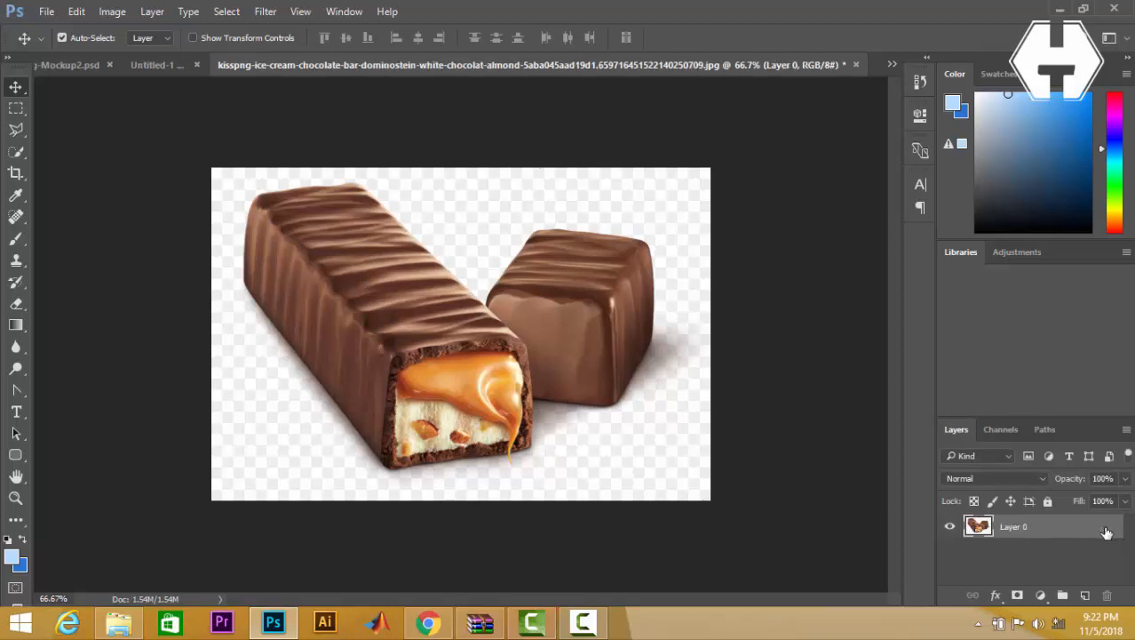
pyautogui.moveTo(421, 368); pyautogui.dragTo(171, 68)
pyautogui.moveTo(493, 268); pyautogui.dragTo(620, 356)
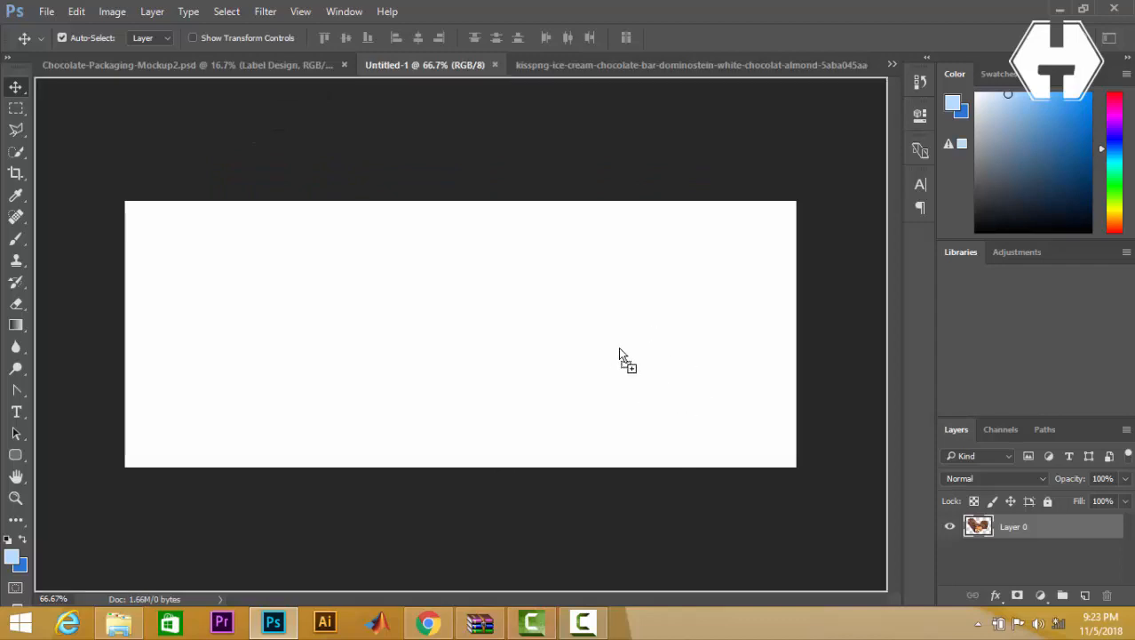
pyautogui.moveTo(684, 384); pyautogui.dragTo(650, 365)
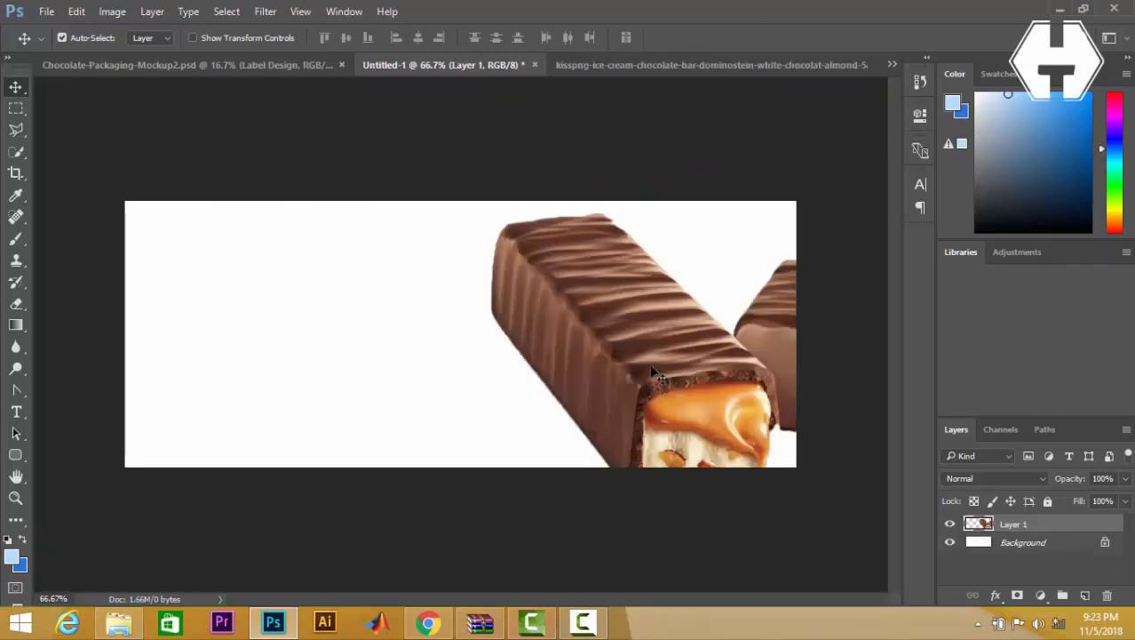
# Move the chocolate picture to the left side of the canvas and scale it down to about 77%.
pyautogui.moveTo(650, 365); pyautogui.dragTo(287, 360)
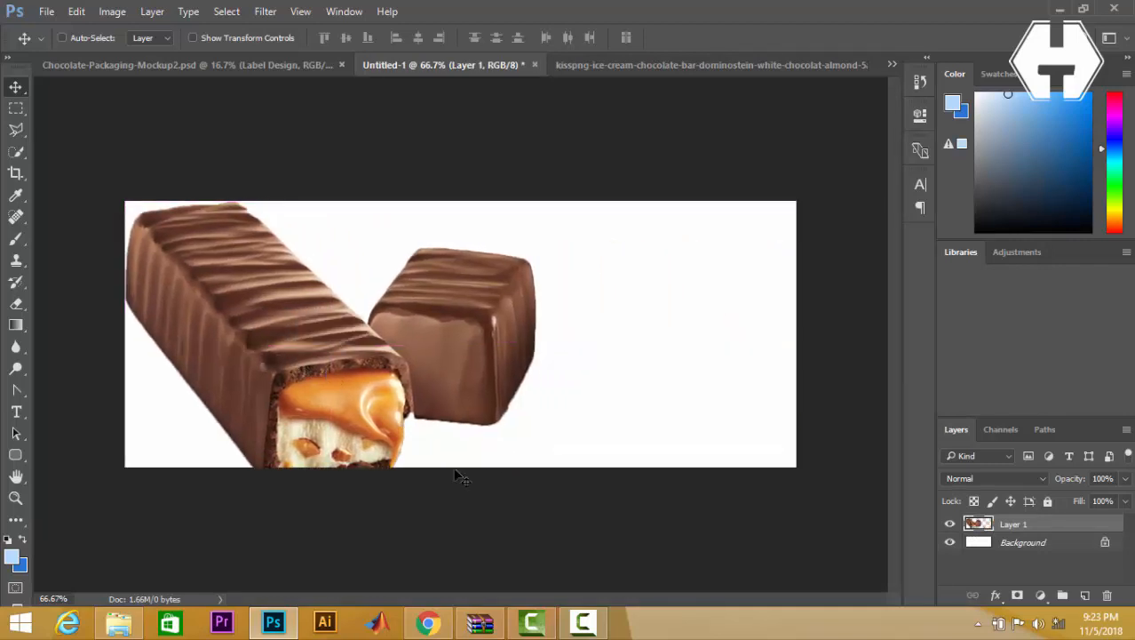
pyautogui.hotkey('ctrl', 't')
pyautogui.moveTo(535, 488); pyautogui.dragTo(349, 398)
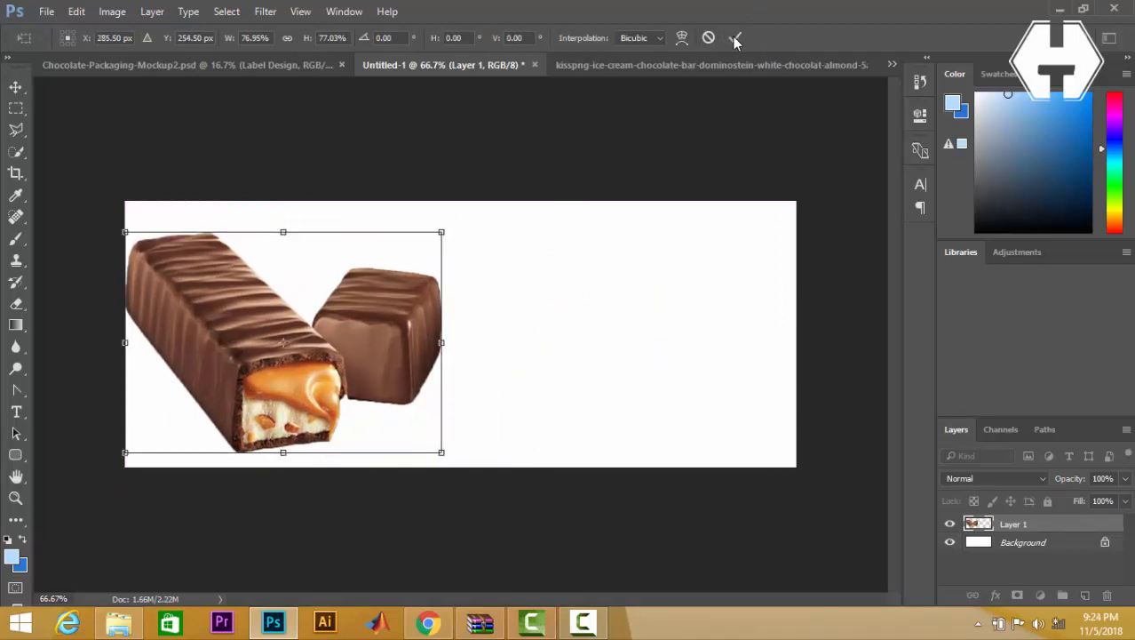
pyautogui.click(735, 38)
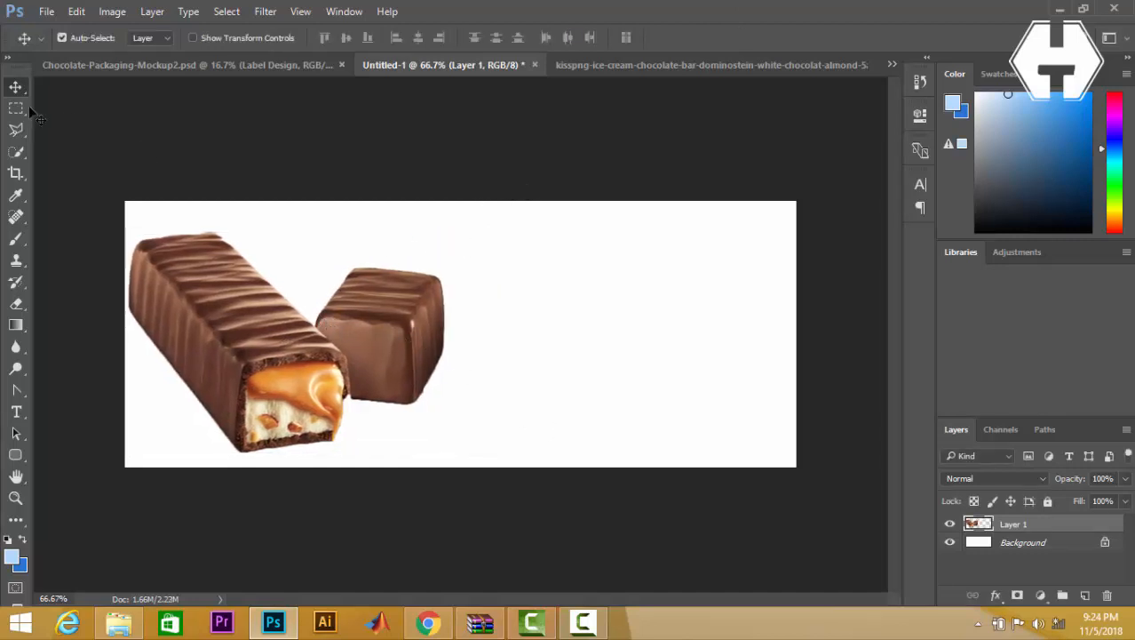
# Add the text HIIGSI CHOCOLATE on the white area beside the chocolate bars.
pyautogui.click(16, 412)
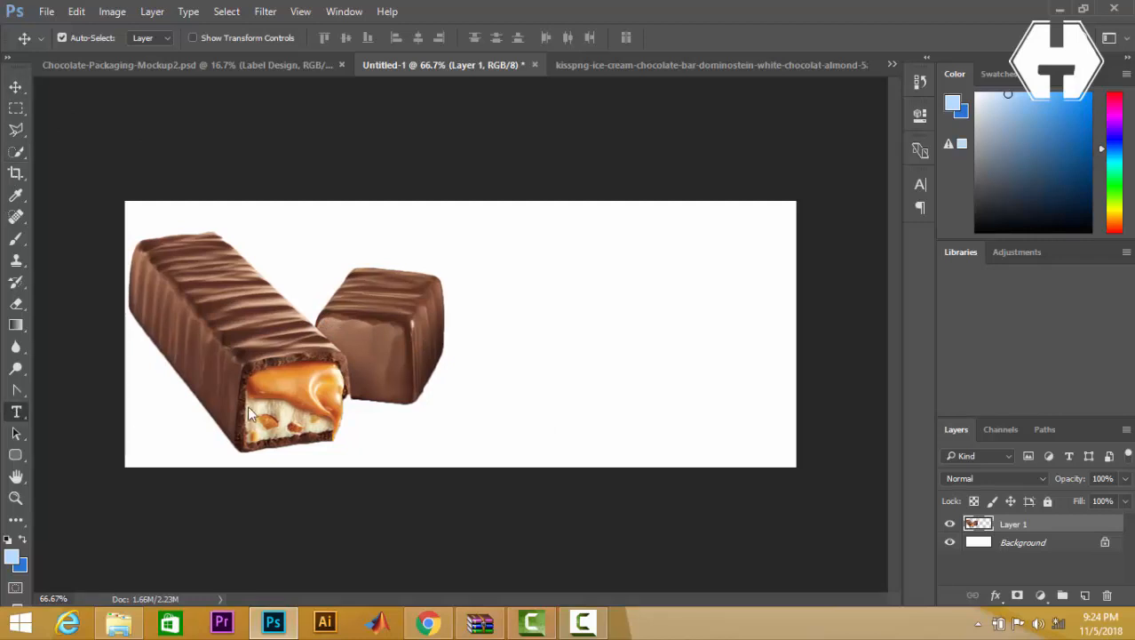
pyautogui.click(554, 382)
pyautogui.write('HIIGSI CHOCOLATE')
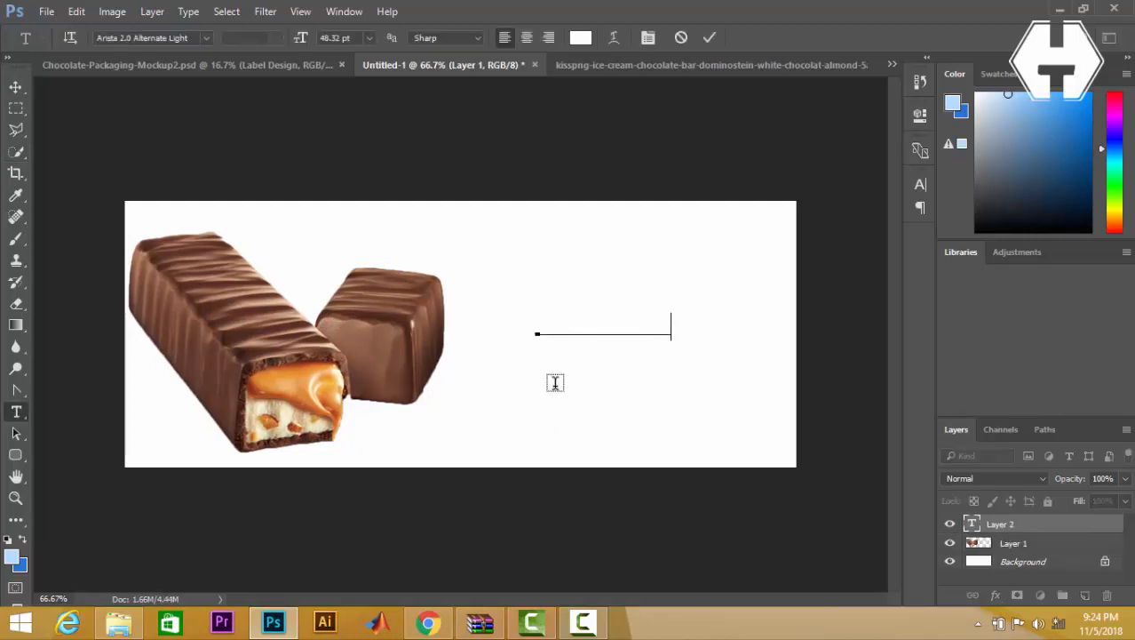
# Color the title text red and change its font to Edwardian Script ITC.
pyautogui.hotkey('ctrl', 'a')
pyautogui.click(581, 38)
pyautogui.click(633, 140)
pyautogui.click(840, 120)
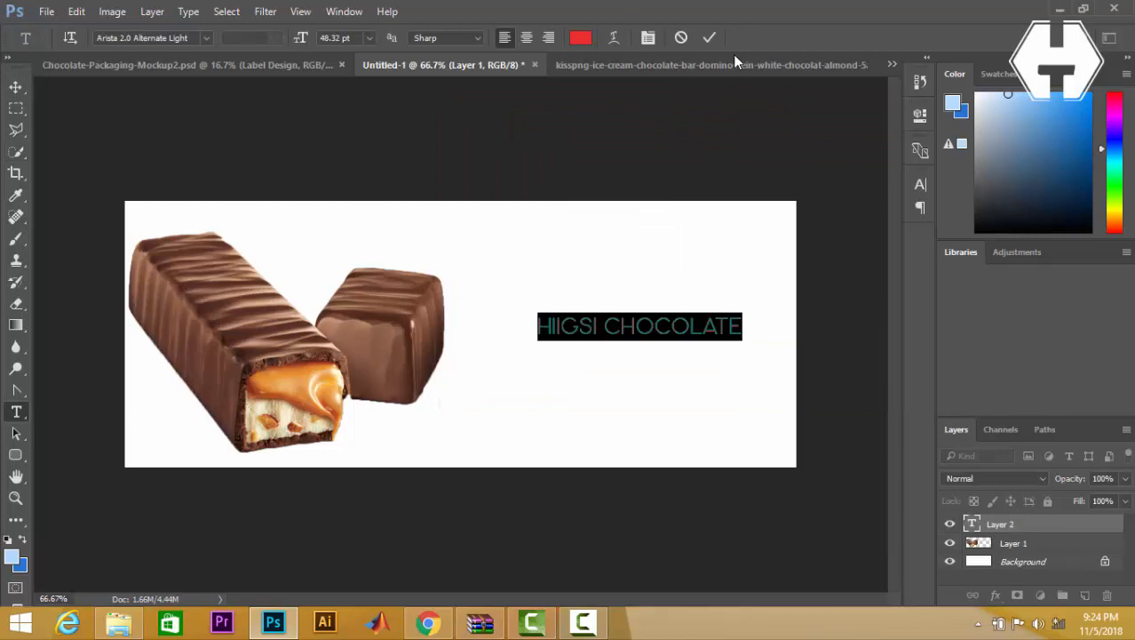
pyautogui.click(204, 37)
pyautogui.scroll(-10, 355, 265)
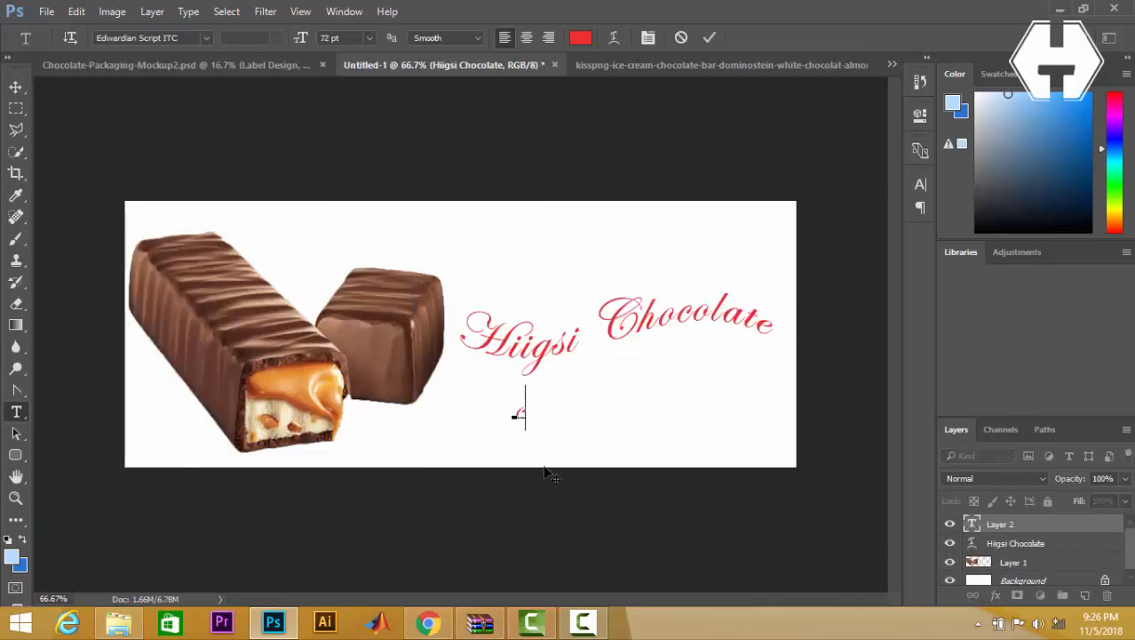
# Enter the tagline "macaan badanaa" below the title and set its font to Arista 2.0 Alternate Light.
pyautogui.write('macaan bada')
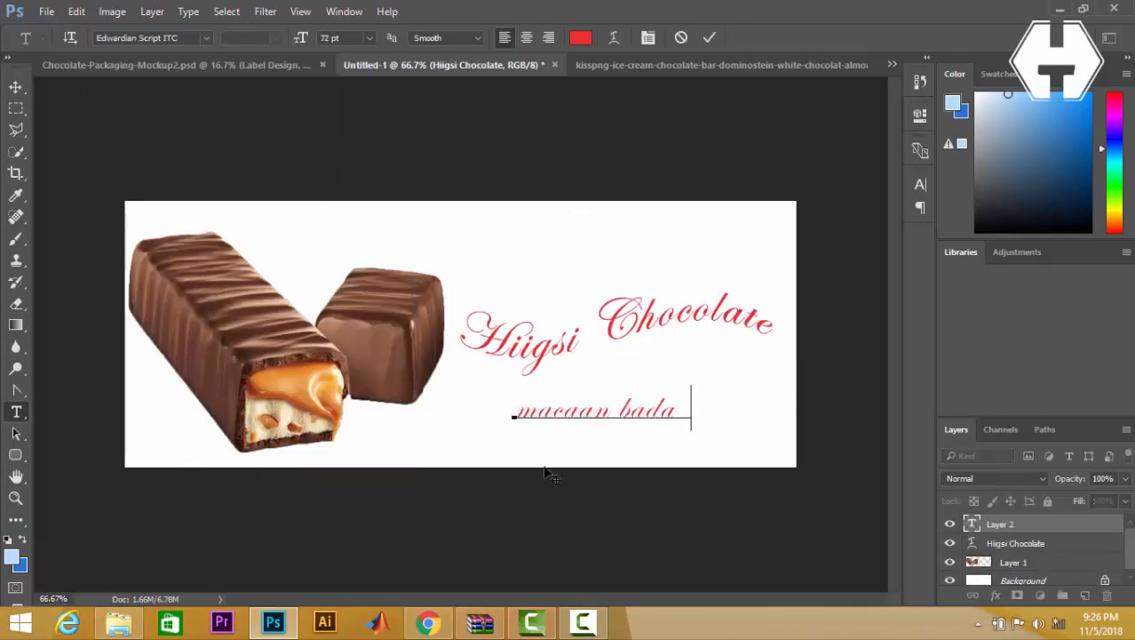
pyautogui.write('naa')
pyautogui.hotkey('ctrl', 'a')
pyautogui.click(205, 37)
pyautogui.click(313, 138)
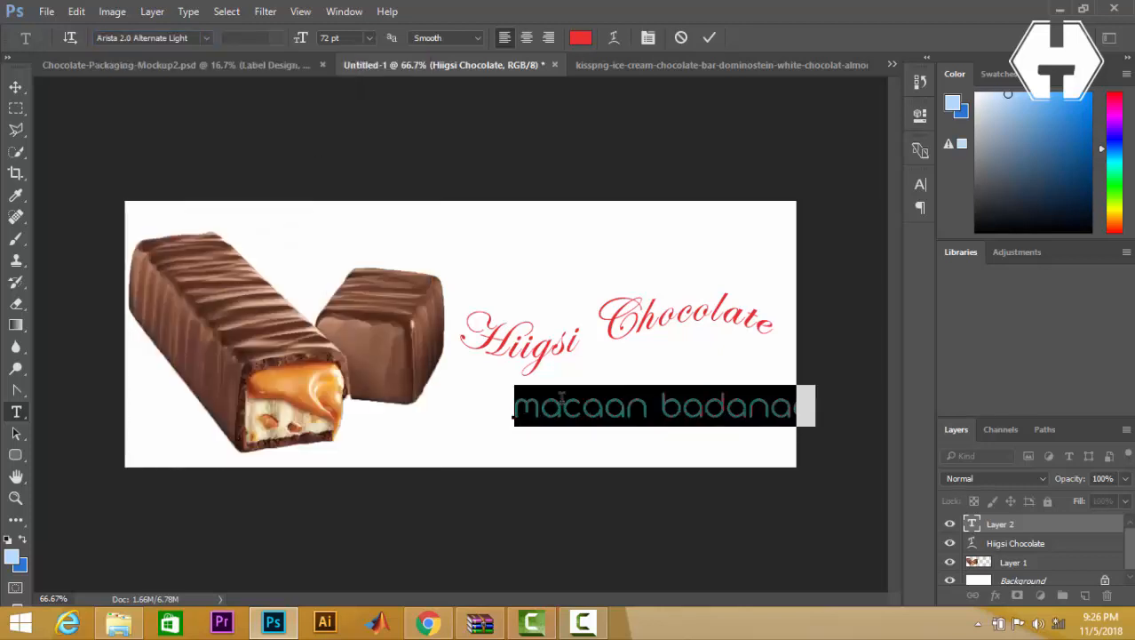
pyautogui.click(709, 38)
# Remove the wave warp from the Hiigsi Chocolate title by setting its warp style to None.
pyautogui.click(631, 344)
pyautogui.hotkey('ctrl', 'a')
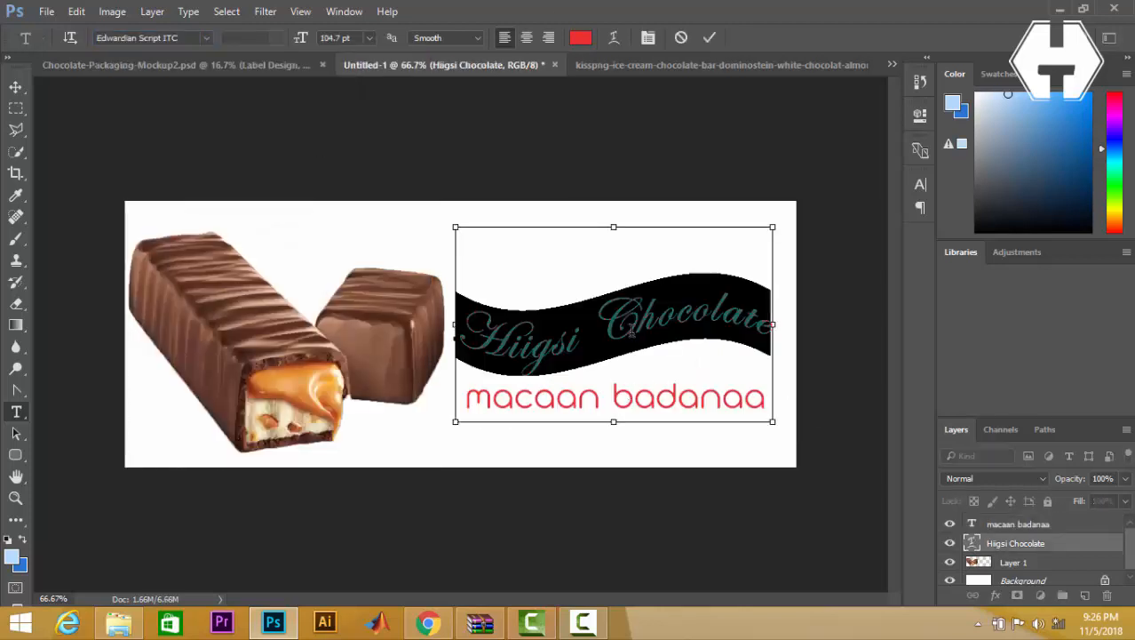
pyautogui.click(614, 37)
pyautogui.click(562, 167)
pyautogui.click(525, 182)
pyautogui.click(681, 175)
pyautogui.click(709, 38)
# Set the macaan badanaa tagline's size to 48 pt and position it directly under the word Chocolate.
pyautogui.keyDown('ctrl'); pyautogui.moveTo(658, 406); pyautogui.dragTo(663, 388); pyautogui.keyUp('ctrl')
pyautogui.click(684, 381)
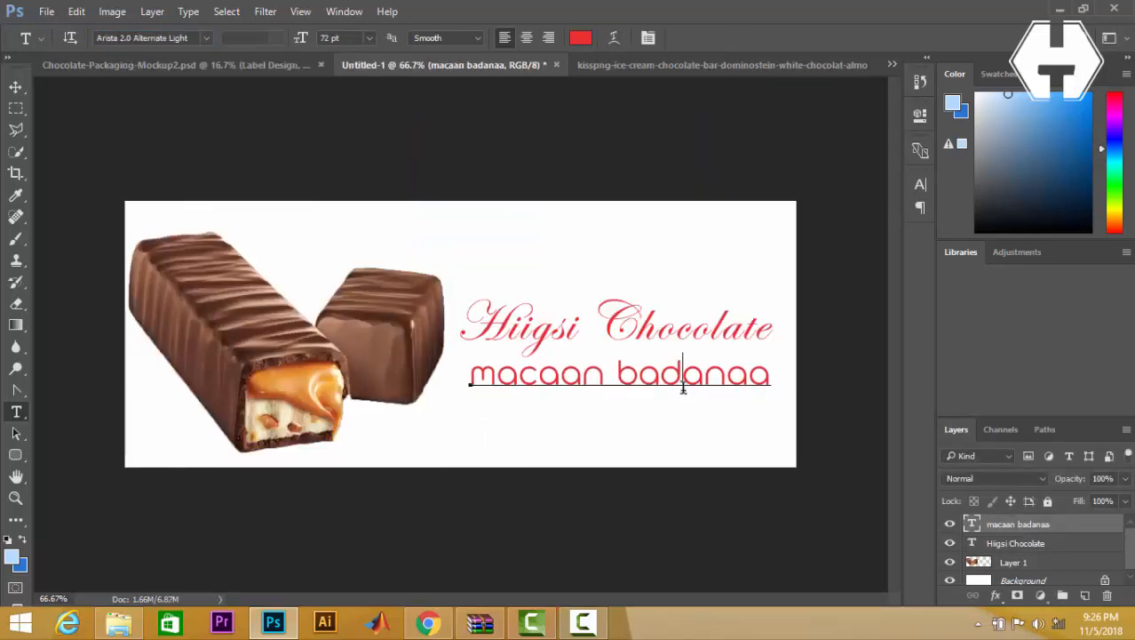
pyautogui.hotkey('ctrl', 'a')
pyautogui.click(369, 37)
pyautogui.click(360, 302)
pyautogui.click(709, 37)
pyautogui.moveTo(552, 376); pyautogui.dragTo(636, 356)
# Fill the Background layer with light blue using the Paint Bucket, and swap the foreground and background colors to refill it with the darker blue.
pyautogui.click(1053, 581)
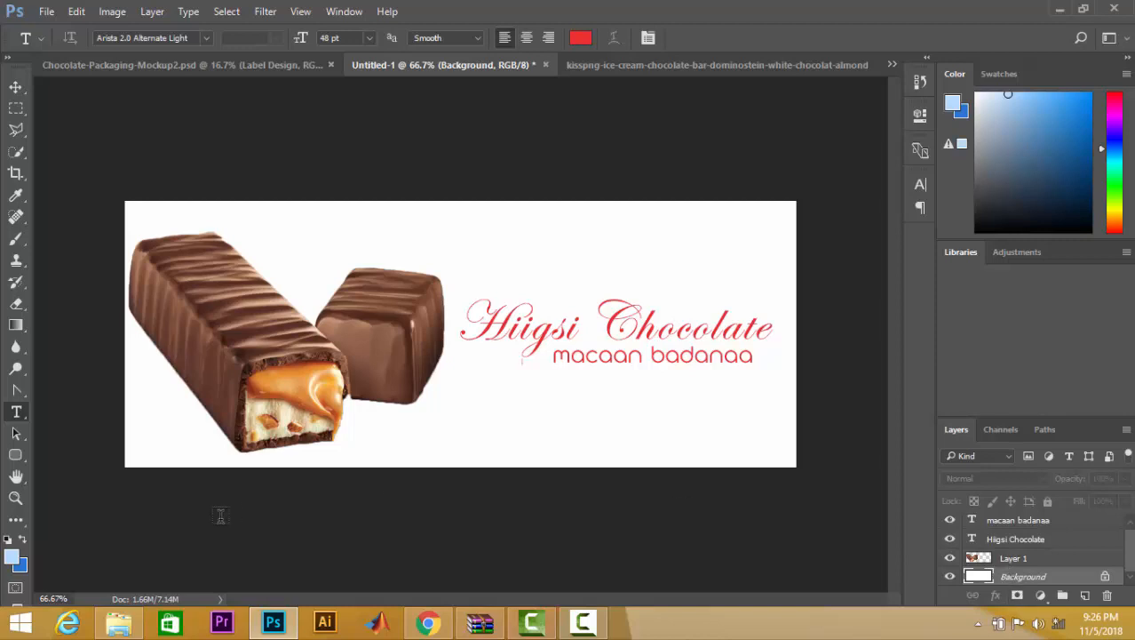
pyautogui.click(16, 455)
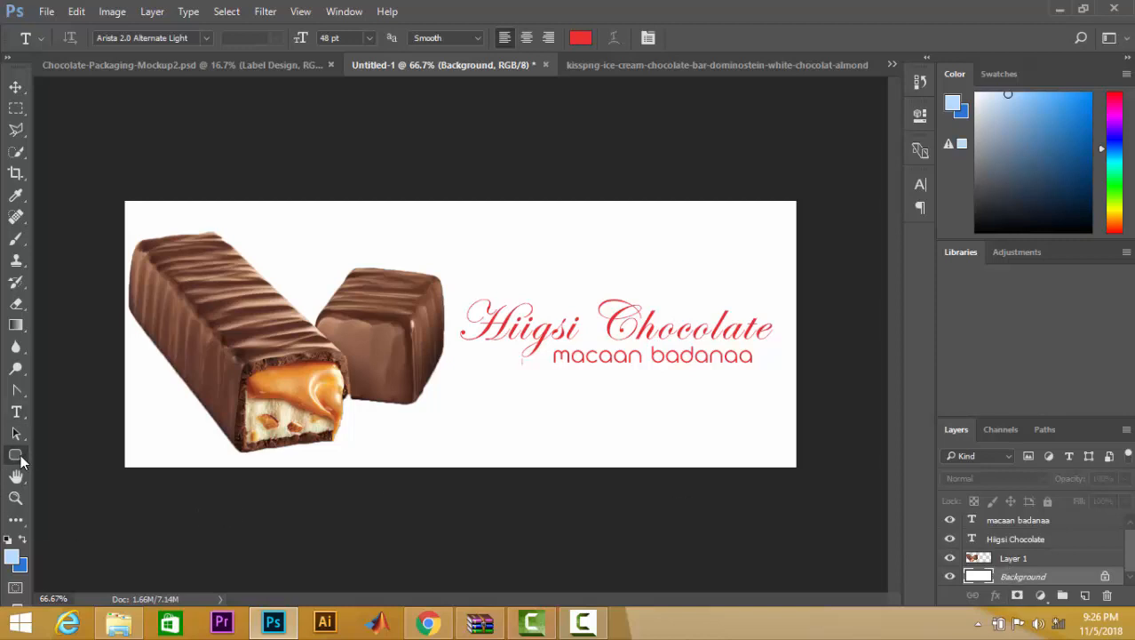
pyautogui.click(15, 325)
pyautogui.click(67, 343)
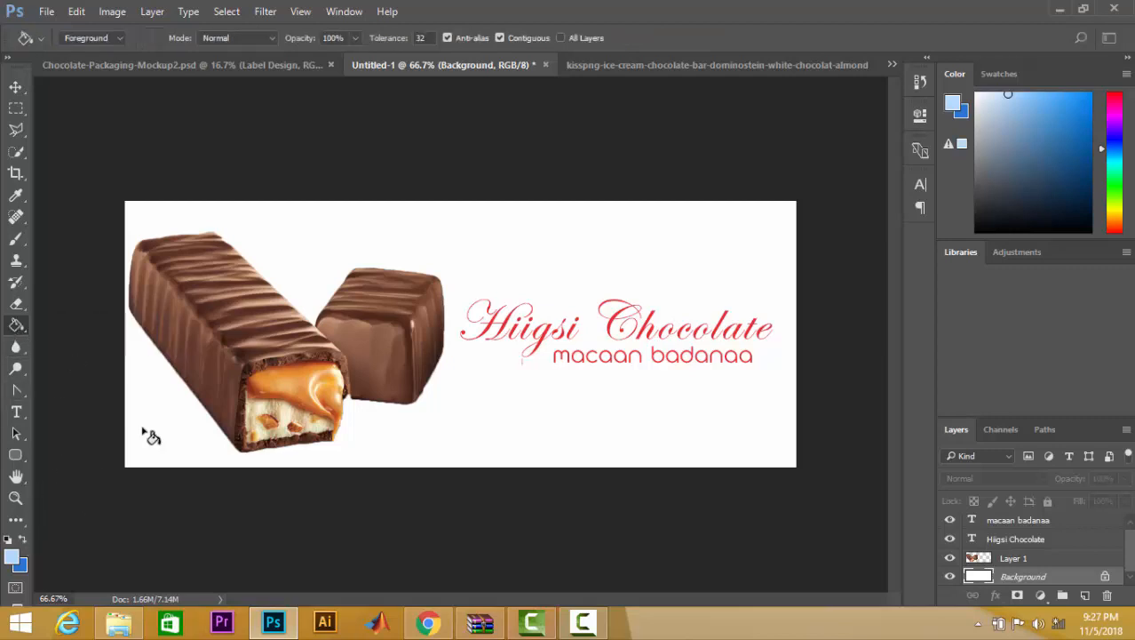
pyautogui.click(151, 437)
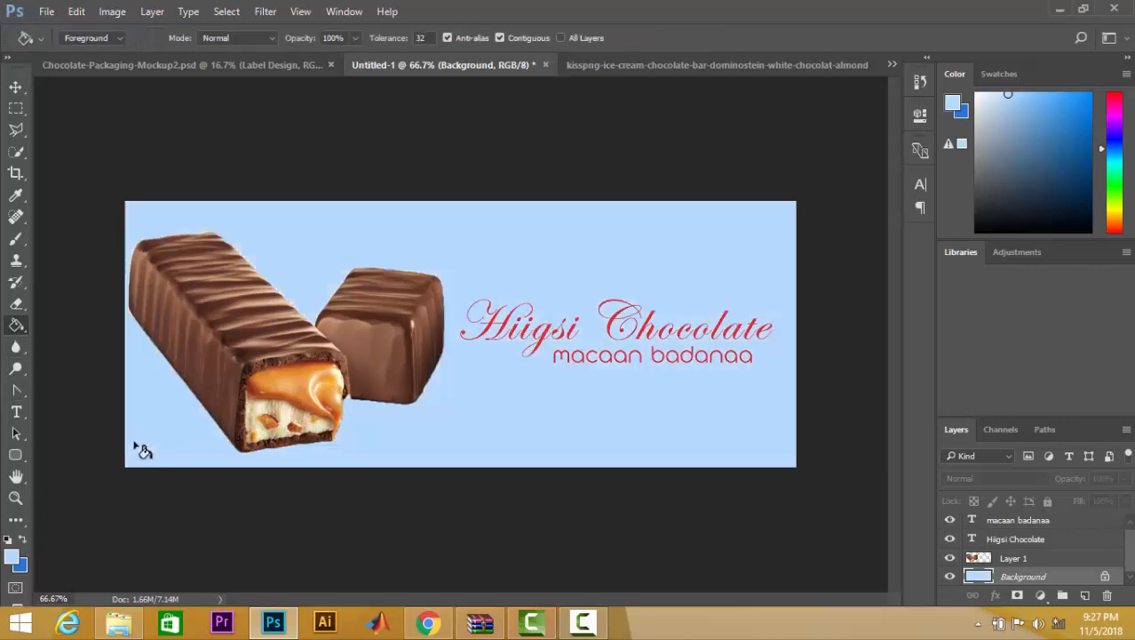
pyautogui.click(22, 542)
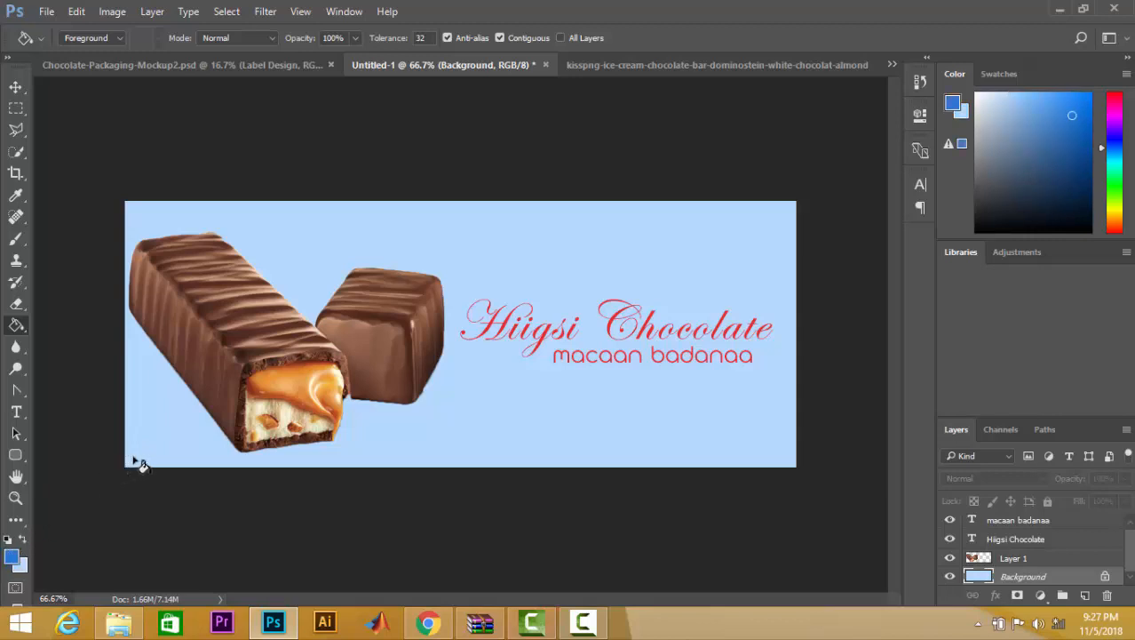
pyautogui.click(138, 462)
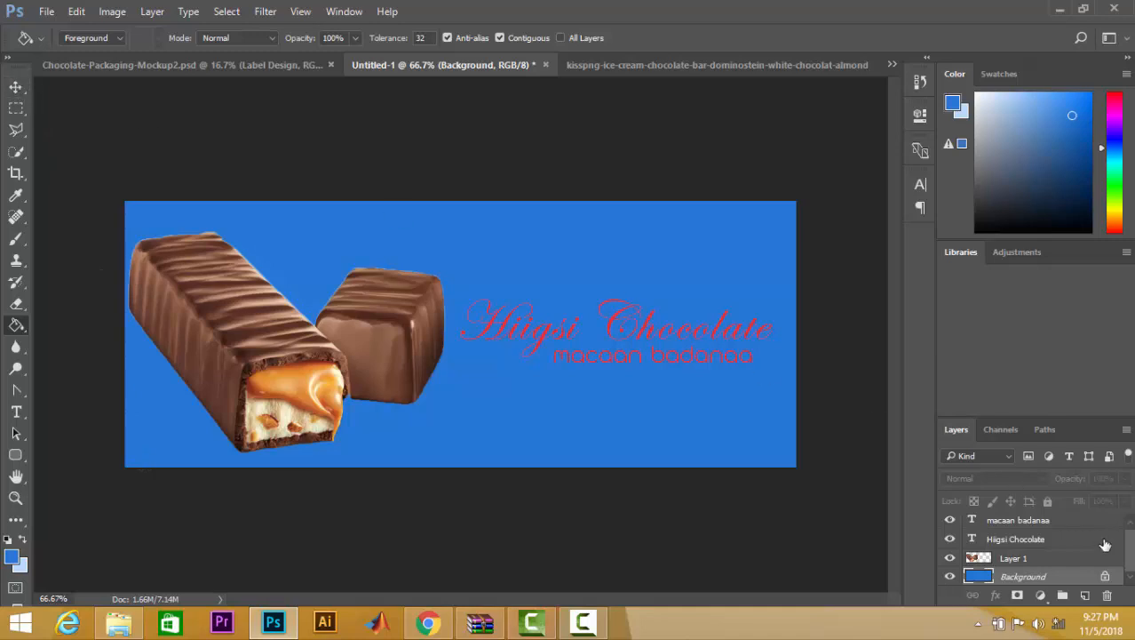
# Unlock the Background layer and add a Pattern Overlay layer style to it at 44% opacity.
pyautogui.click(1104, 578)
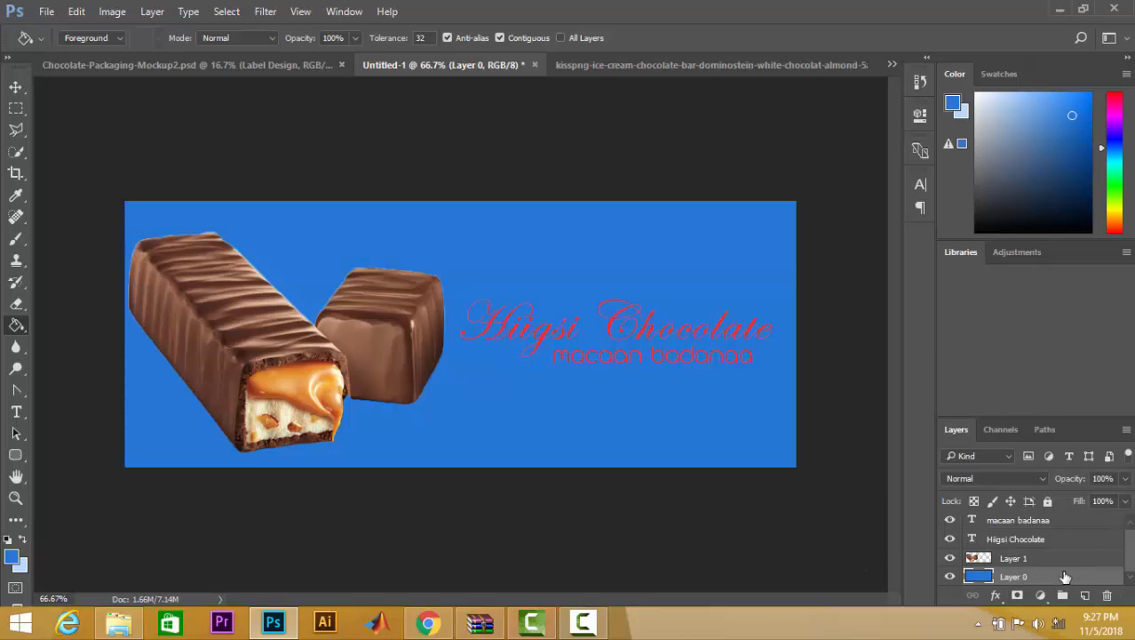
pyautogui.rightClick(1065, 578)
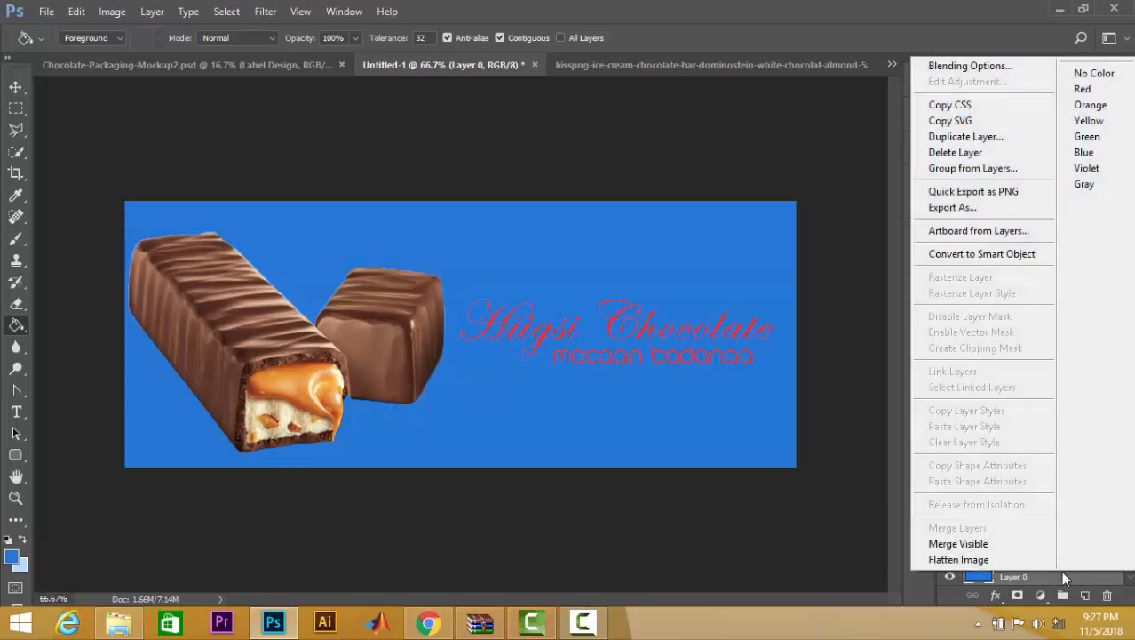
pyautogui.click(980, 65)
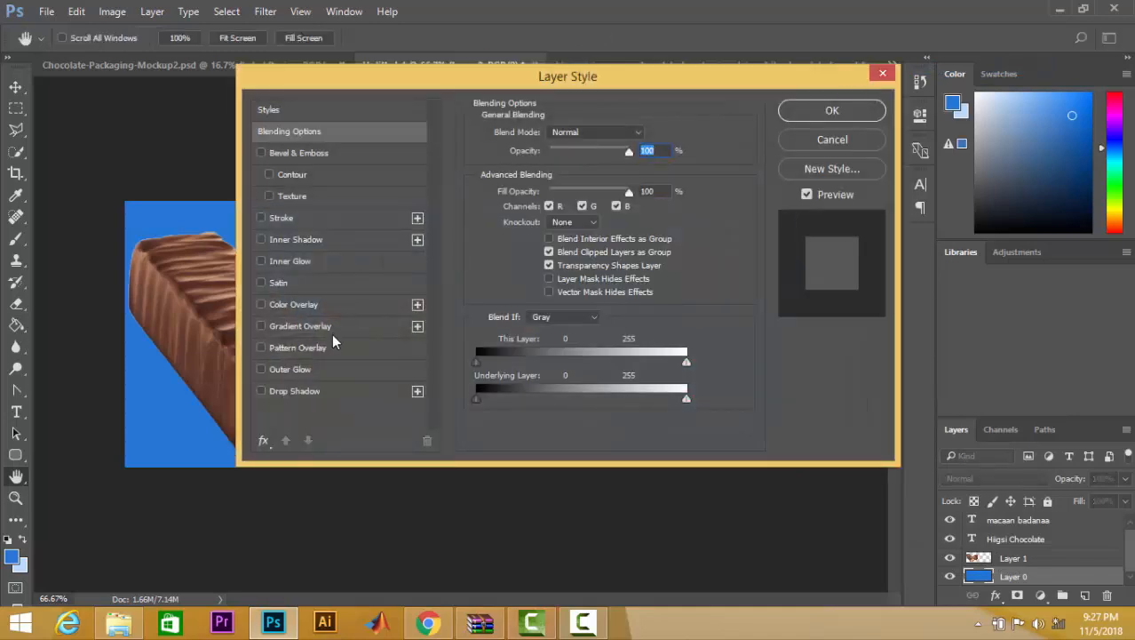
pyautogui.click(261, 348)
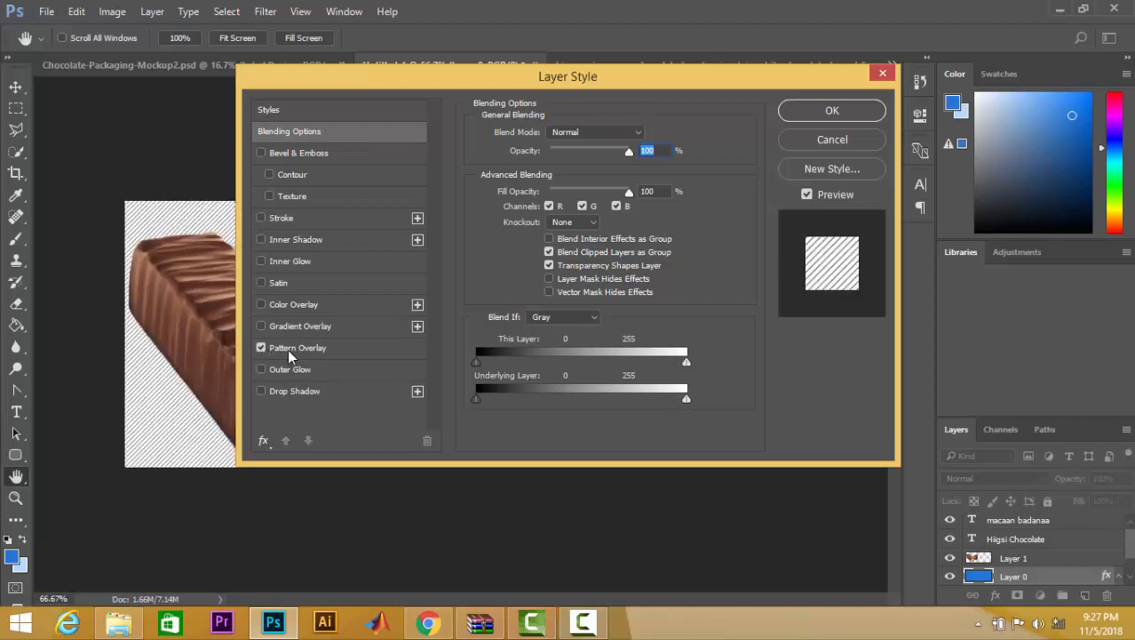
pyautogui.click(296, 349)
pyautogui.moveTo(482, 74); pyautogui.dragTo(657, 60)
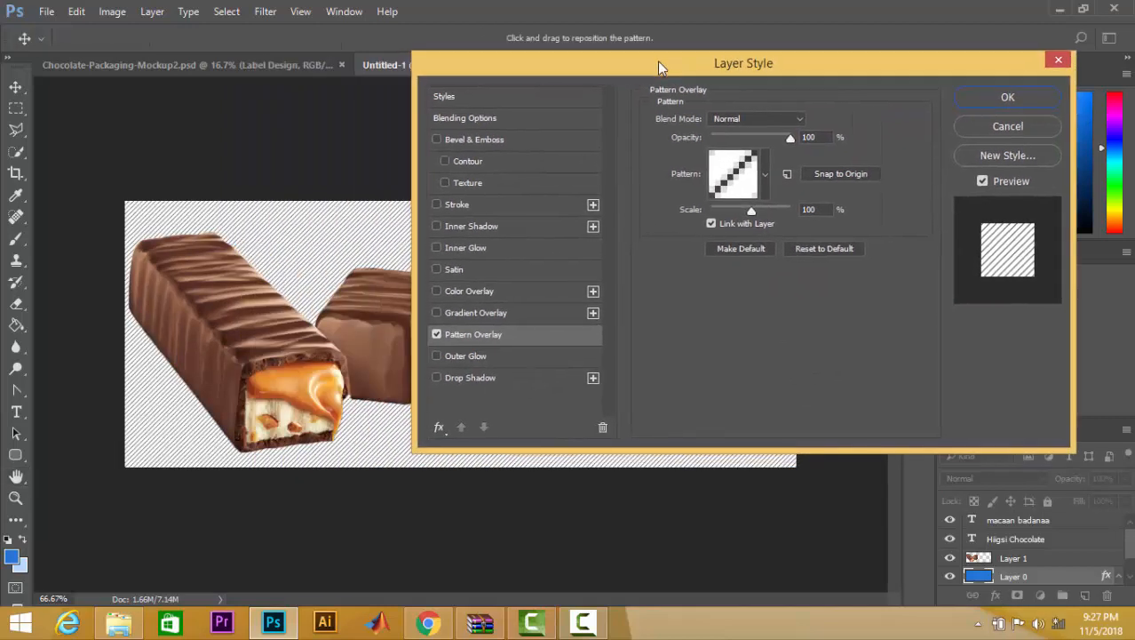
pyautogui.moveTo(792, 141); pyautogui.dragTo(748, 142)
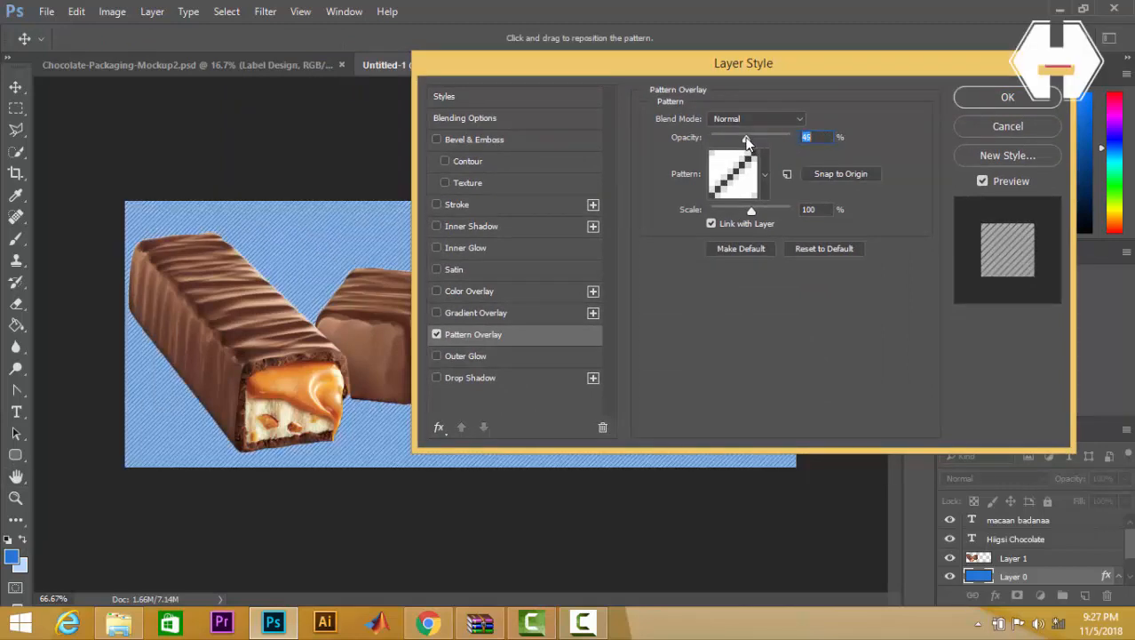
# Switch the overlay to the dotted pattern at 30% opacity and about 652% scale, and apply the layer style.
pyautogui.click(765, 178)
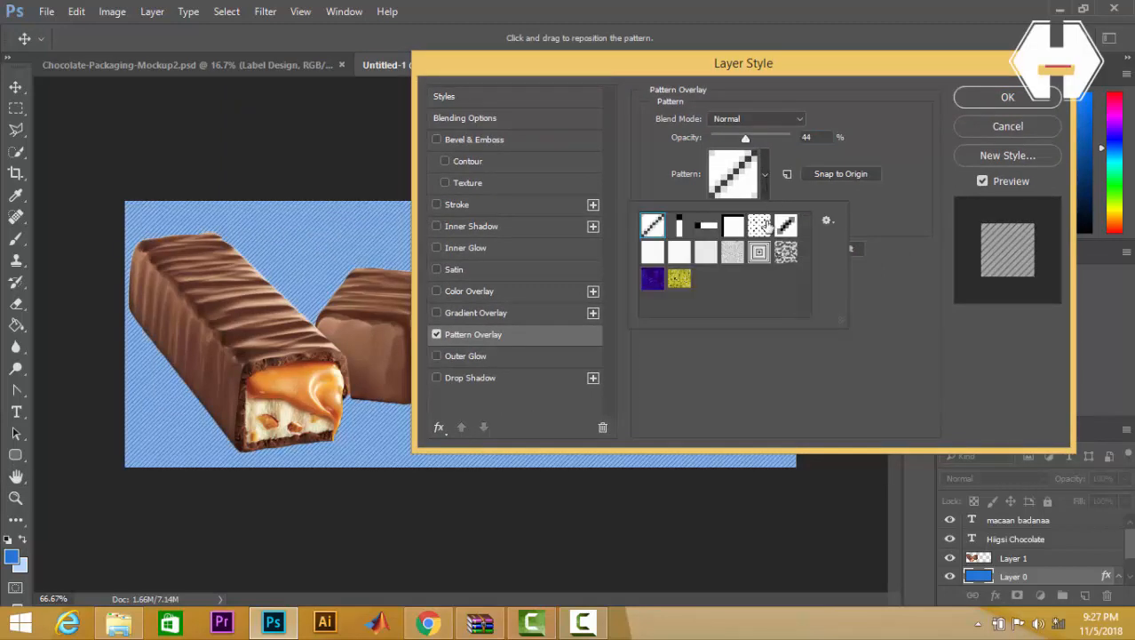
pyautogui.click(761, 226)
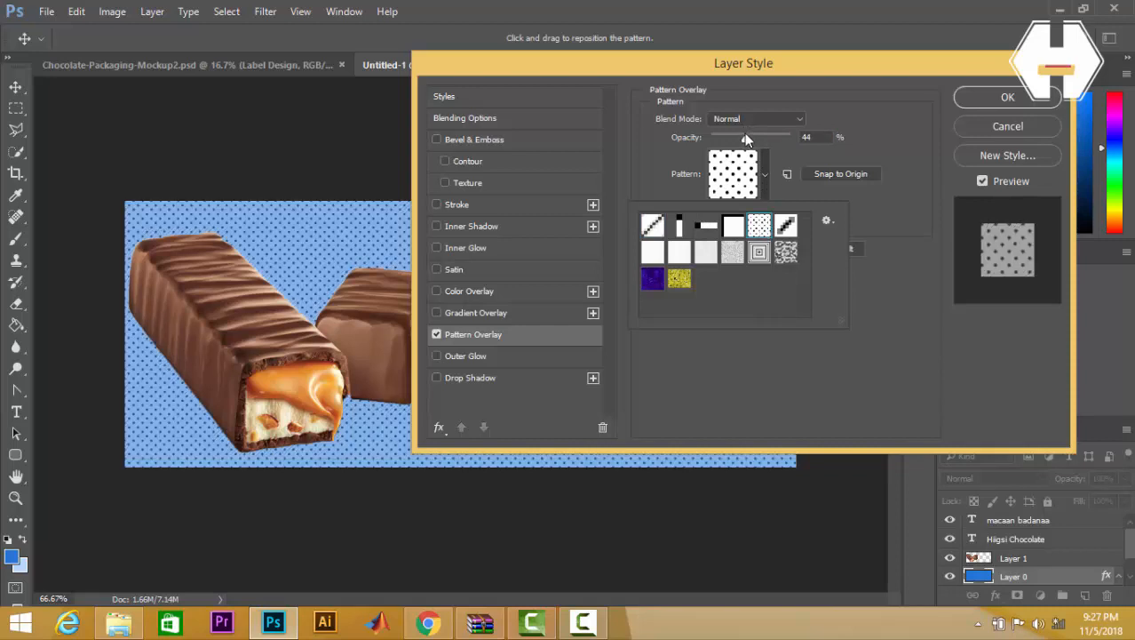
pyautogui.moveTo(745, 139); pyautogui.dragTo(734, 139)
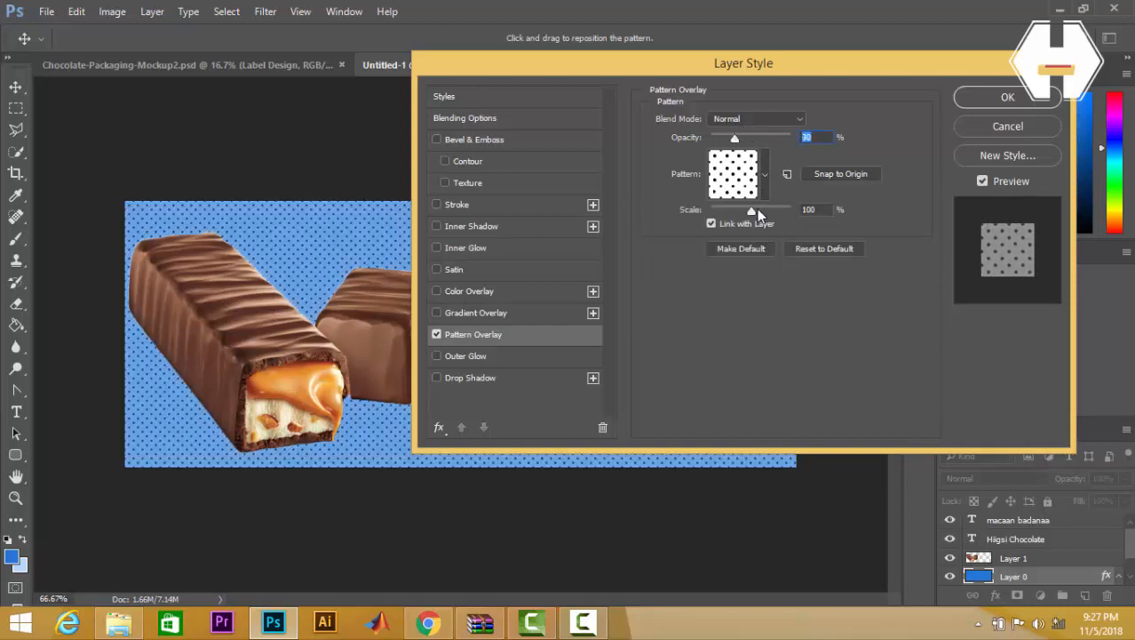
pyautogui.moveTo(754, 205); pyautogui.dragTo(775, 207)
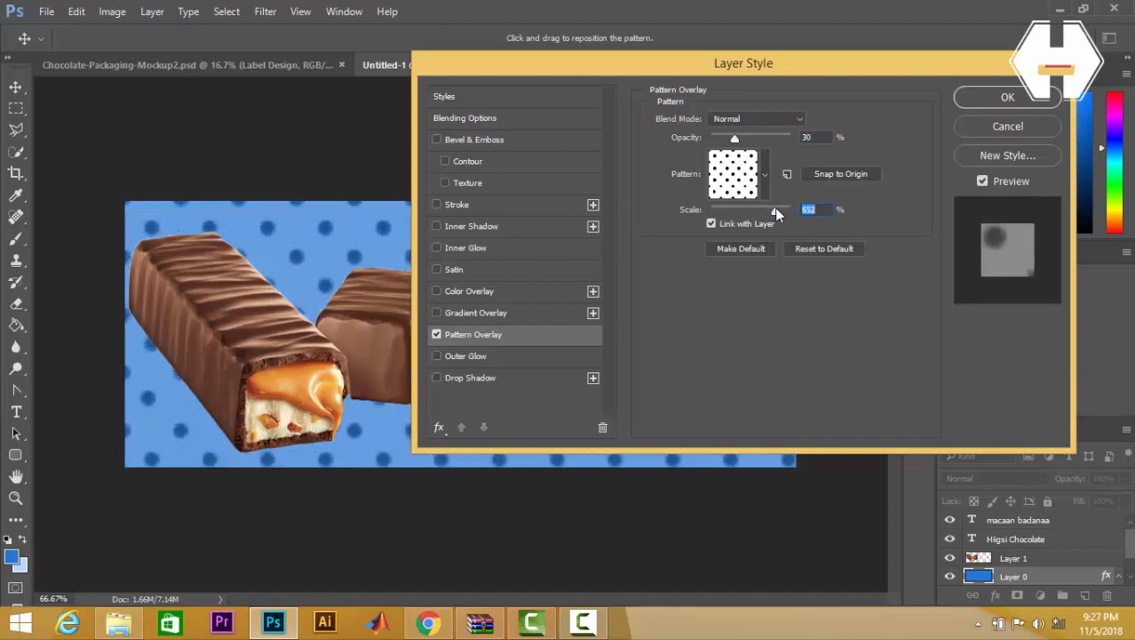
pyautogui.click(1007, 98)
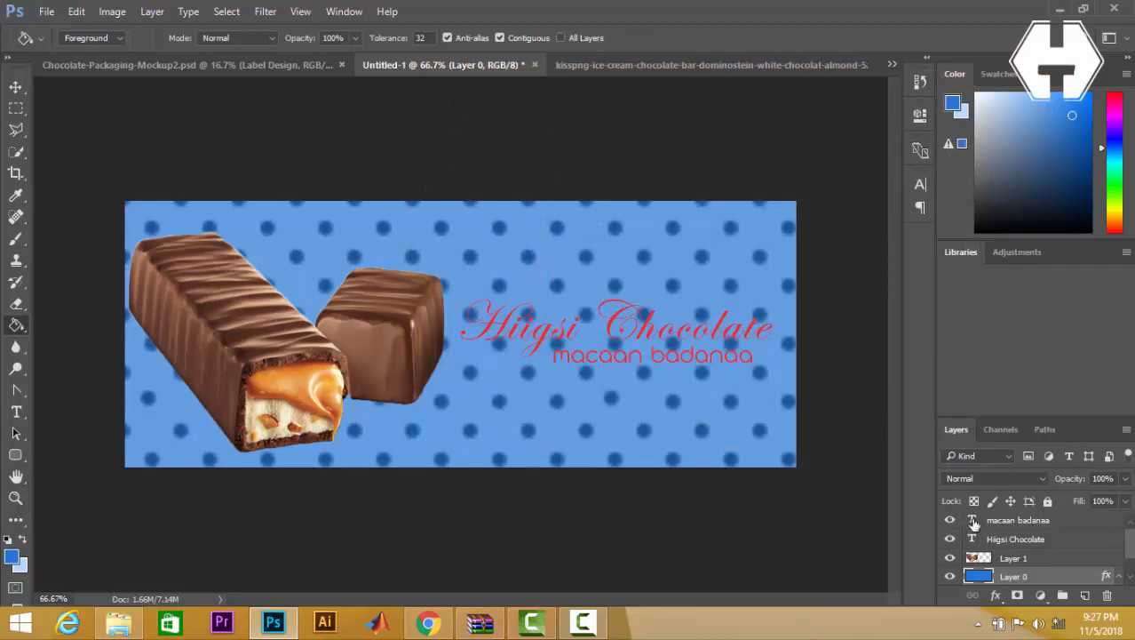
# Change the Hiigsi Chocolate title's text color to white (ffffff).
pyautogui.doubleClick(972, 539)
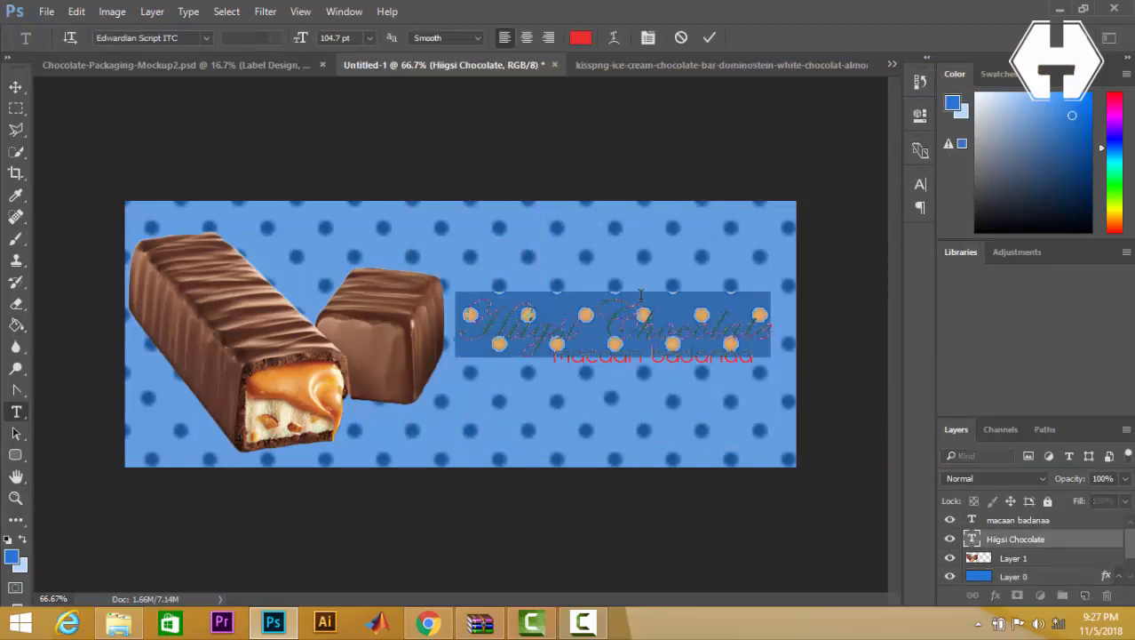
pyautogui.click(580, 38)
pyautogui.write('ffccccffffff')
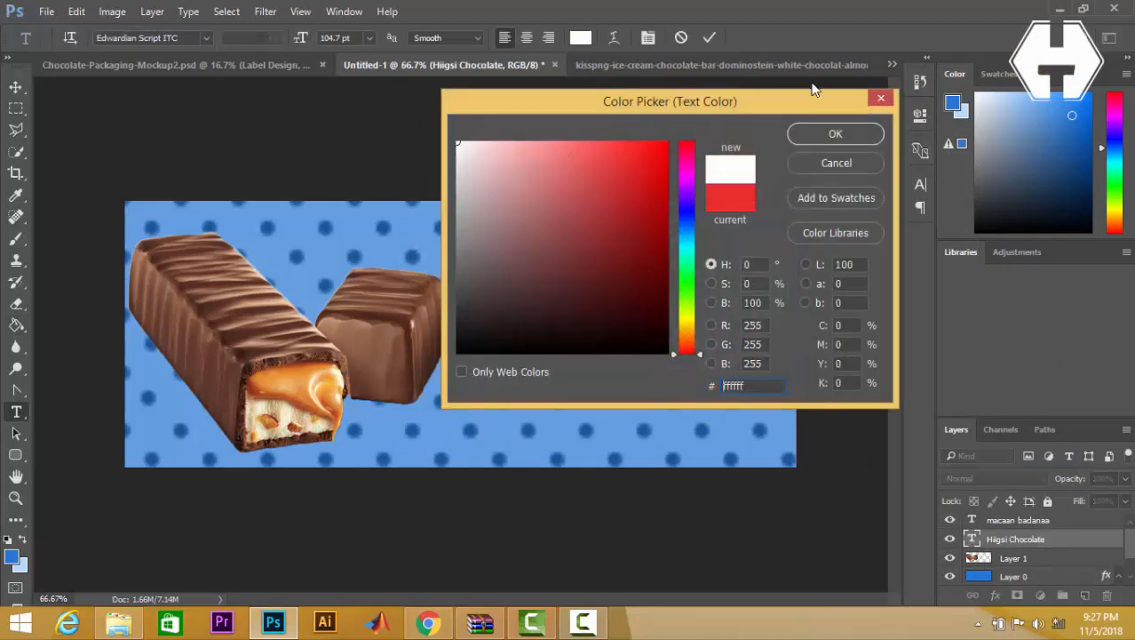
pyautogui.click(817, 131)
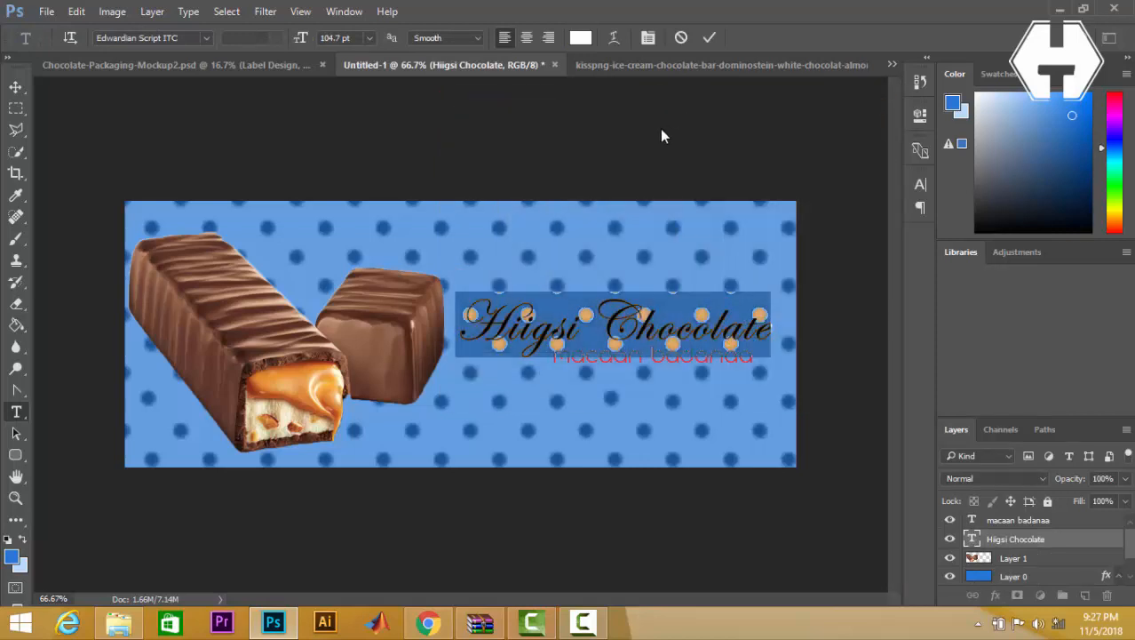
pyautogui.click(710, 38)
pyautogui.press('g')
# Draw a rectangle about 730 × 202 px just above Layer 0, behind the text and extending past the label's right edge.
pyautogui.click(981, 555)
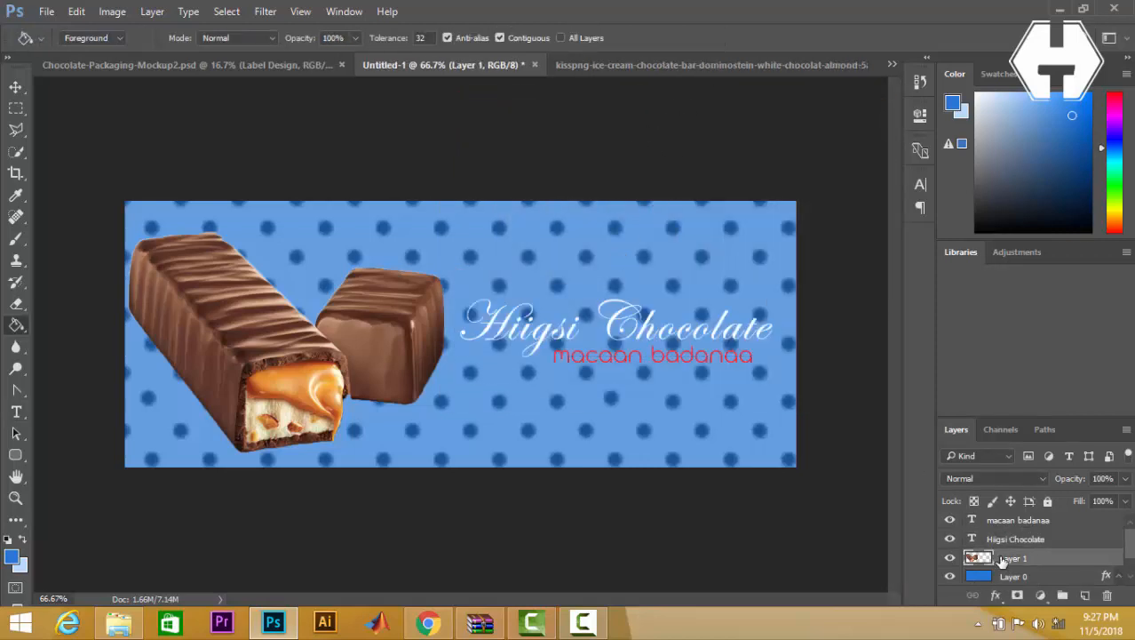
pyautogui.click(997, 576)
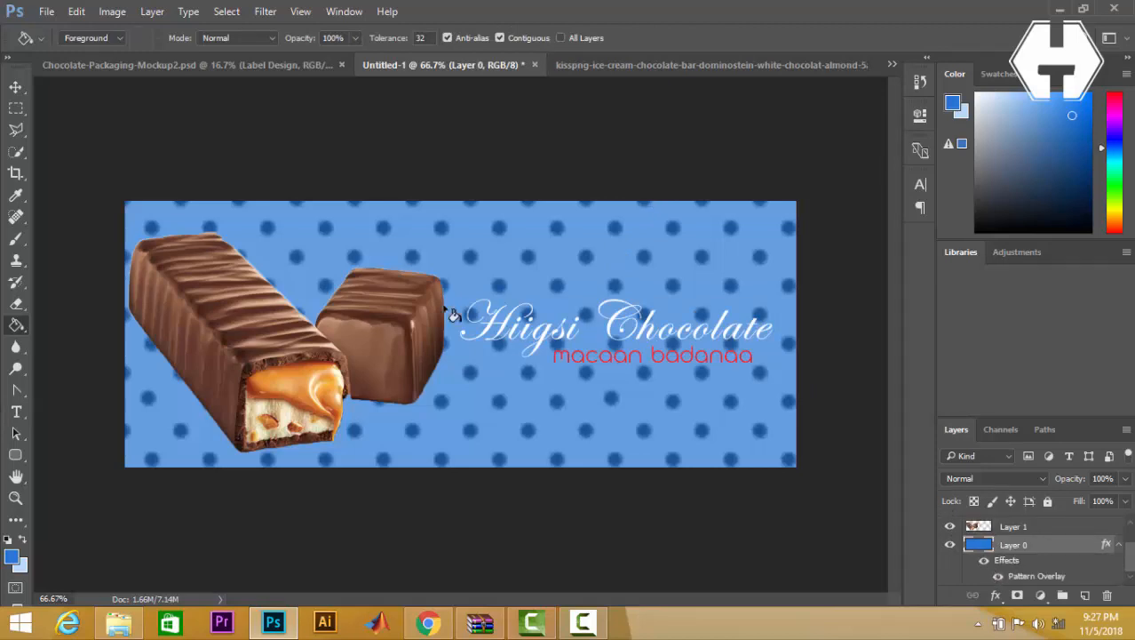
pyautogui.click(15, 457)
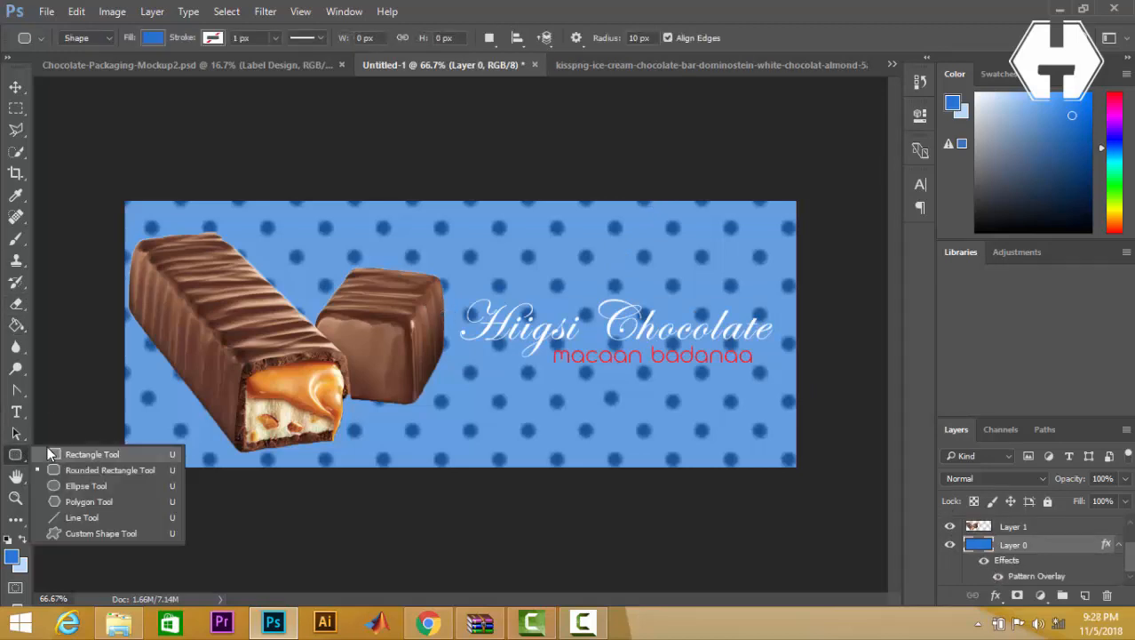
pyautogui.click(53, 459)
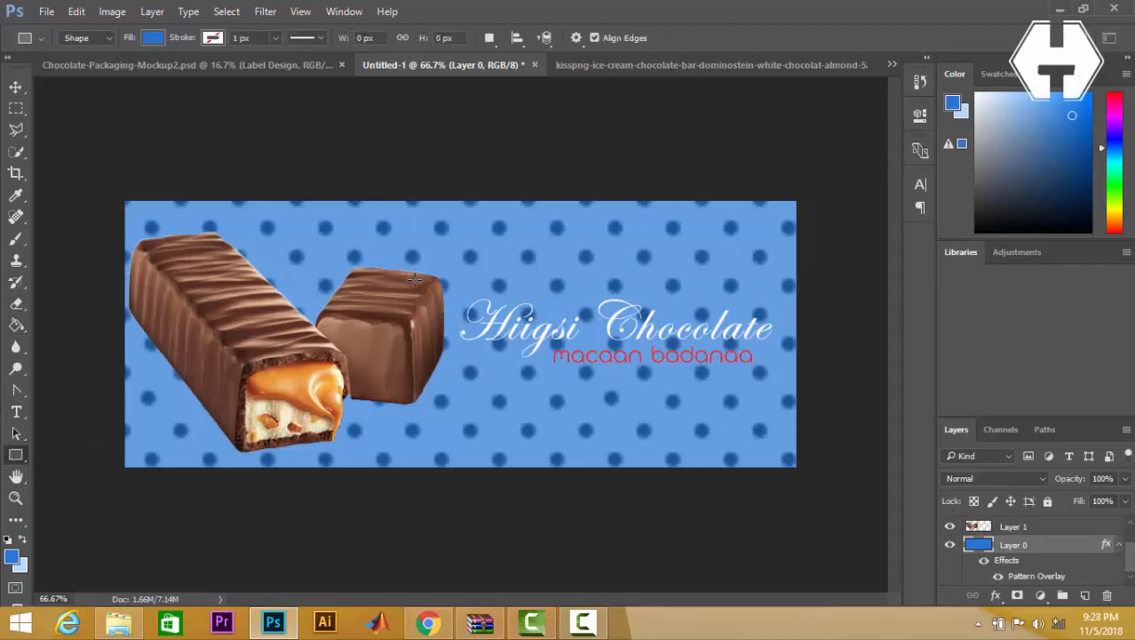
pyautogui.moveTo(415, 279); pyautogui.dragTo(818, 389)
pyautogui.moveTo(817, 391); pyautogui.dragTo(844, 391)
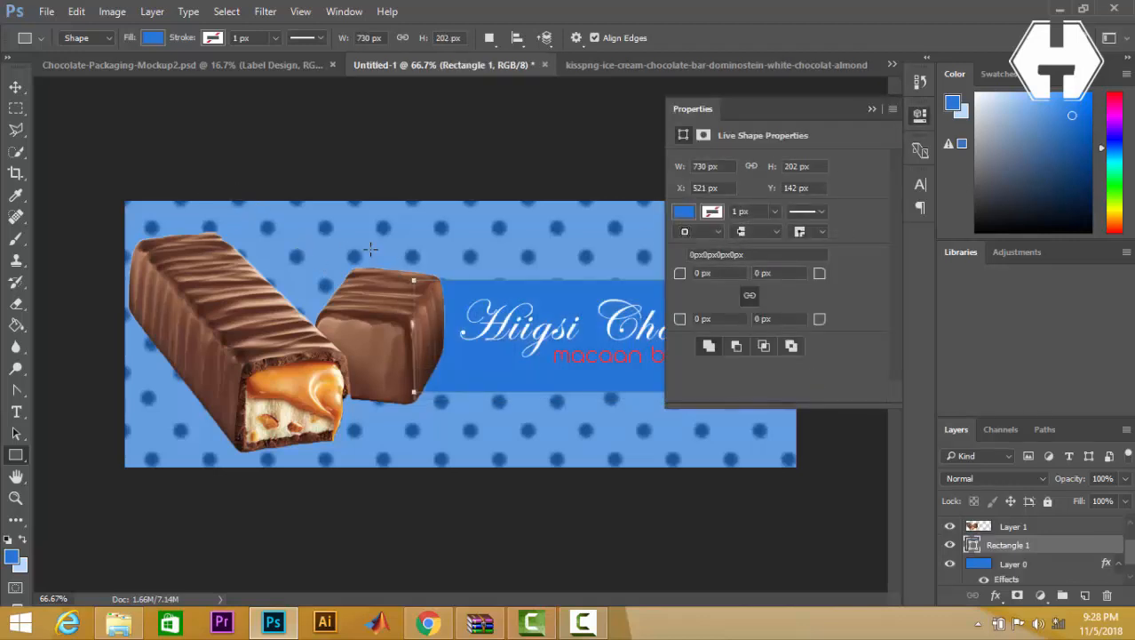
# Fill the rectangle behind the title with red.
pyautogui.click(688, 213)
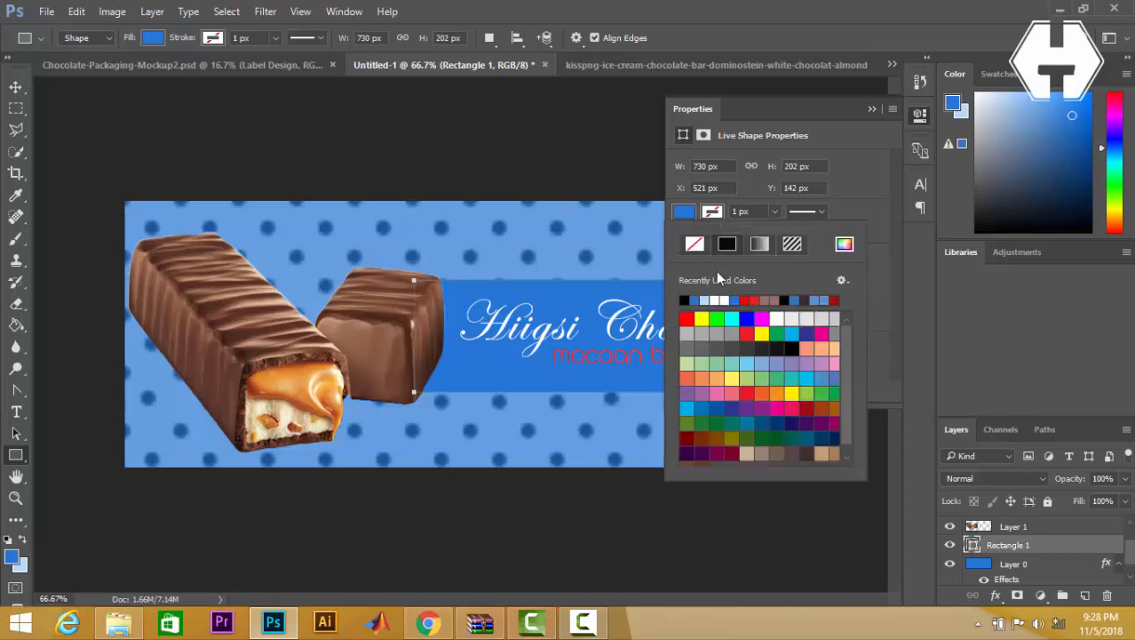
pyautogui.click(751, 299)
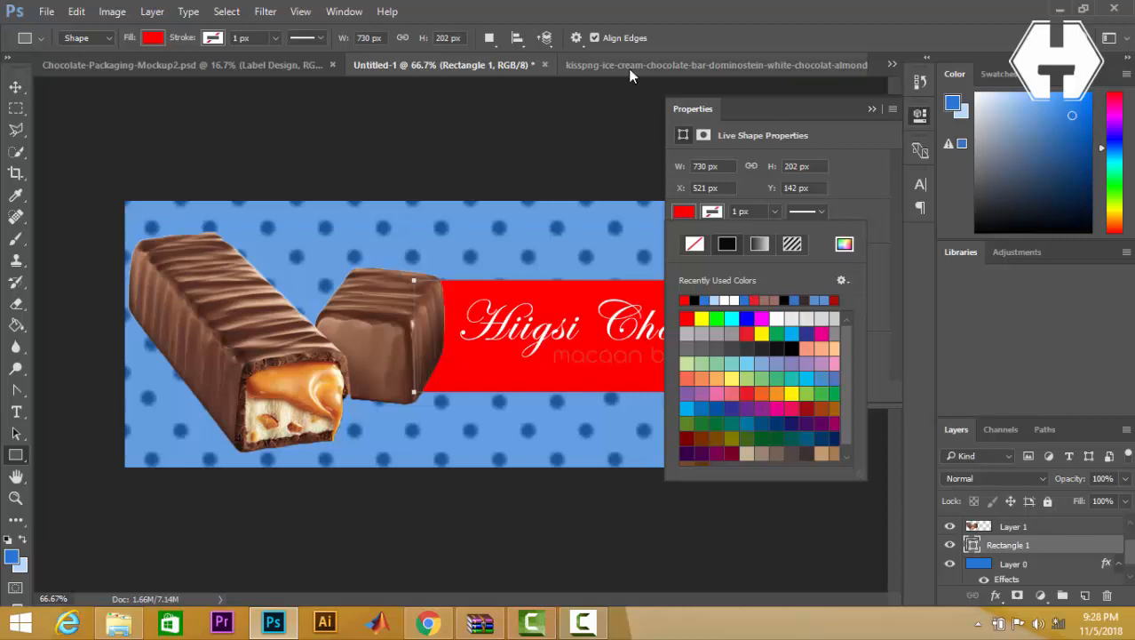
pyautogui.click(16, 87)
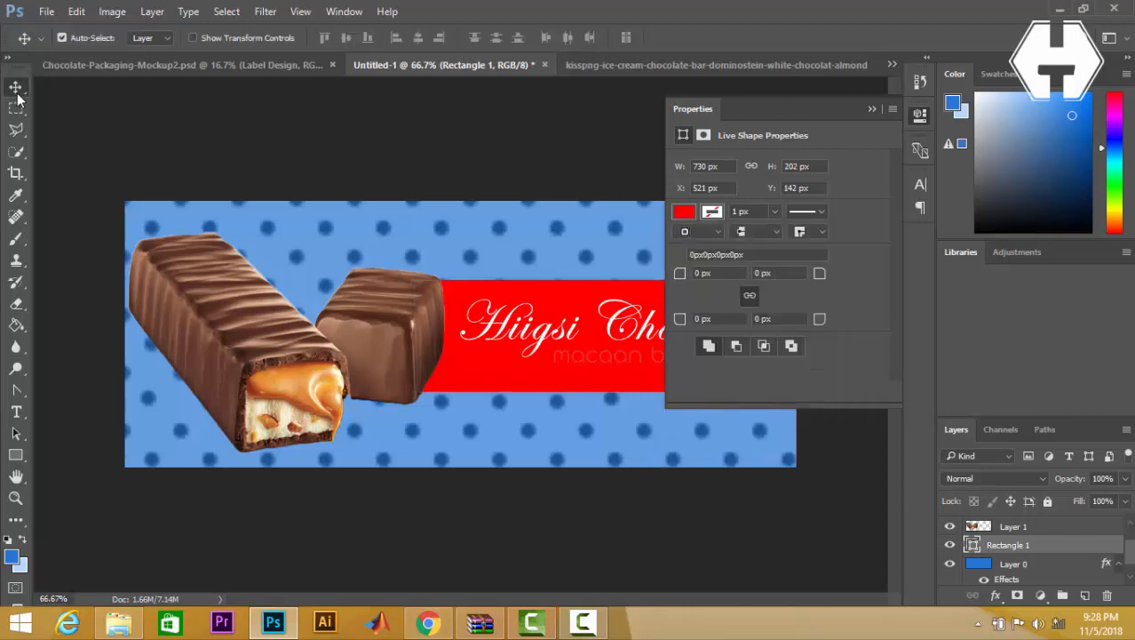
pyautogui.click(917, 112)
pyautogui.click(701, 354)
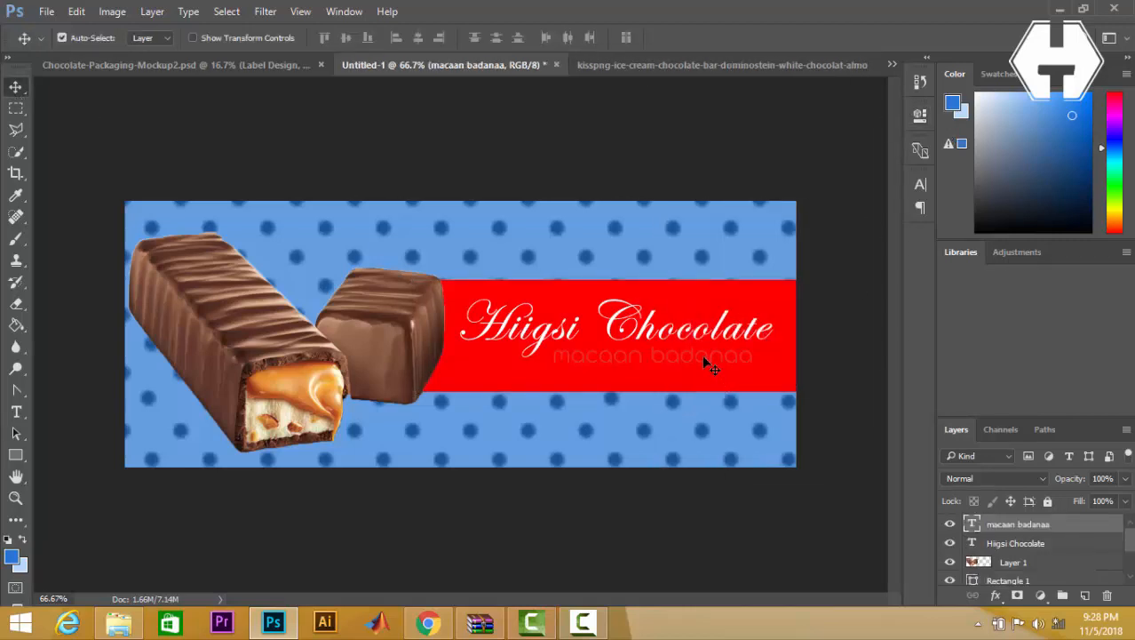
pyautogui.doubleClick(972, 524)
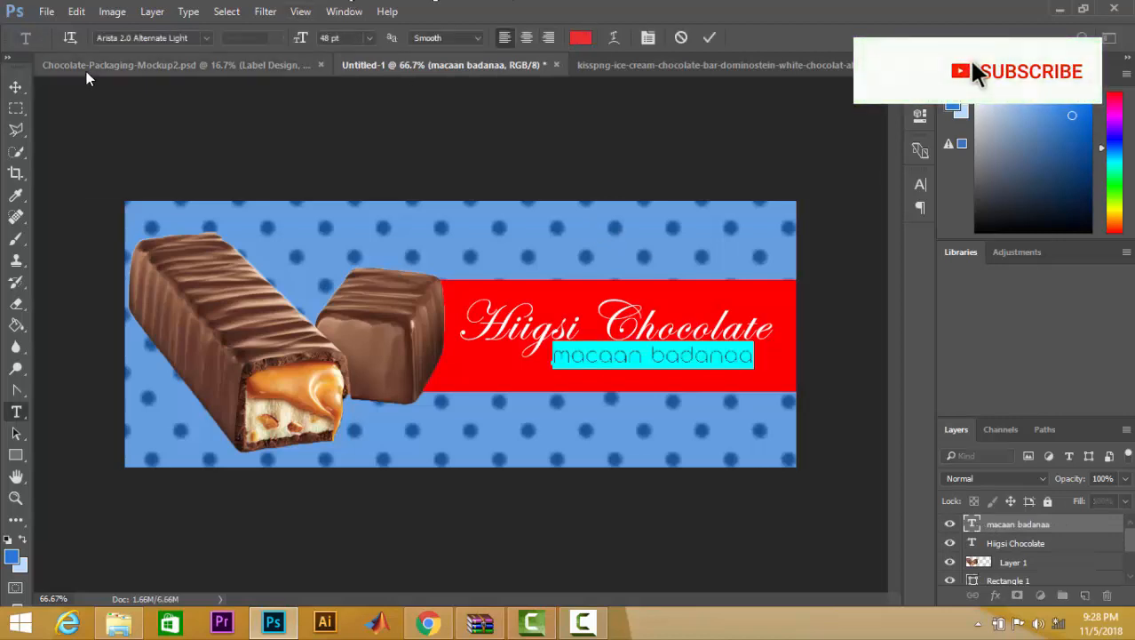
pyautogui.click(13, 86)
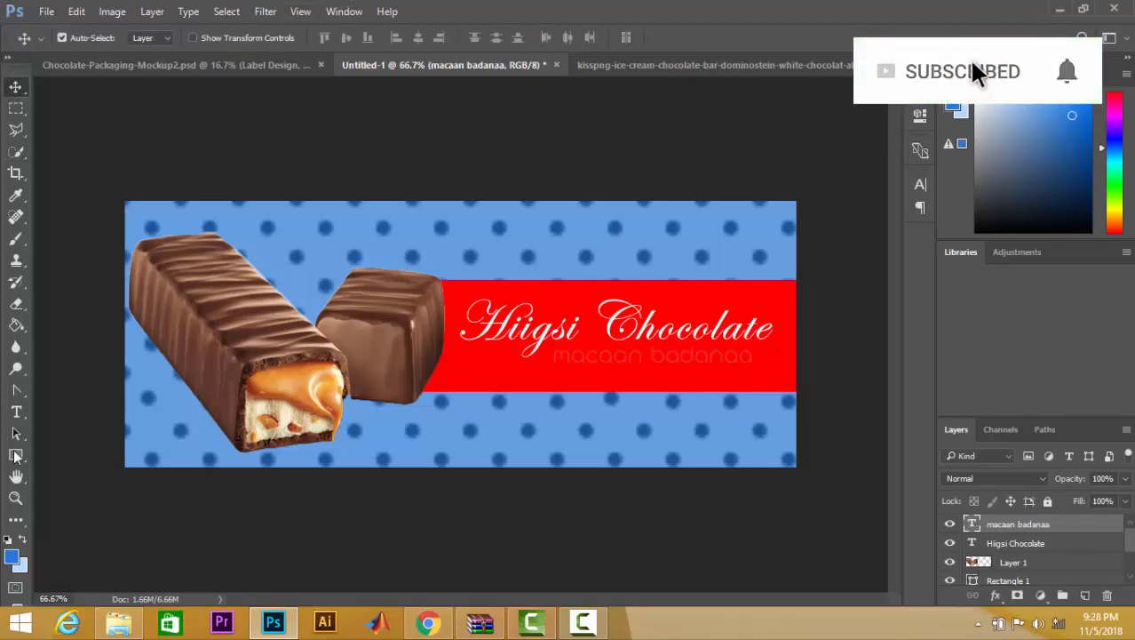
# Draw a rectangle about 388 × 46 px behind the macaan badanaa tagline, directly above the title layer, and fill it with white.
pyautogui.click(1012, 544)
pyautogui.click(16, 455)
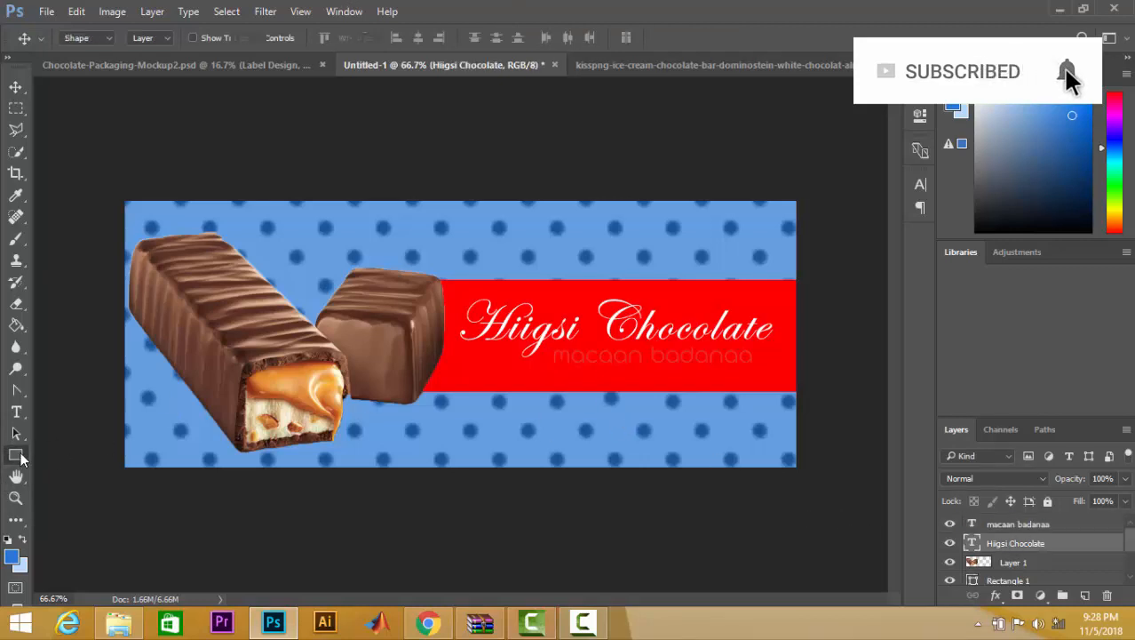
pyautogui.moveTo(549, 345); pyautogui.dragTo(764, 367)
pyautogui.click(683, 212)
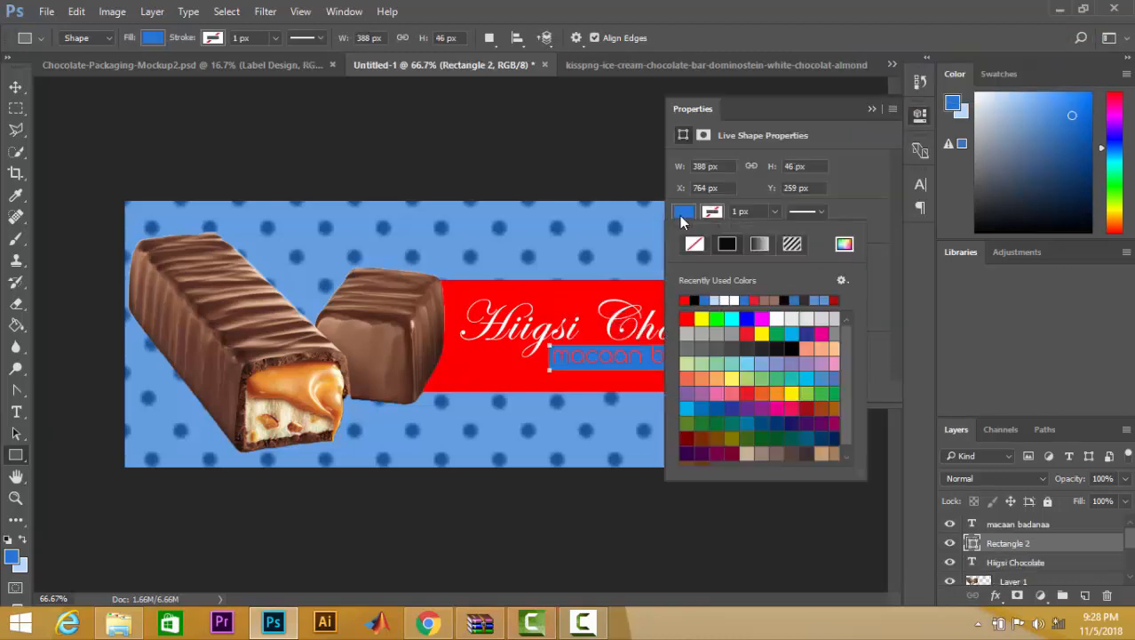
pyautogui.click(729, 299)
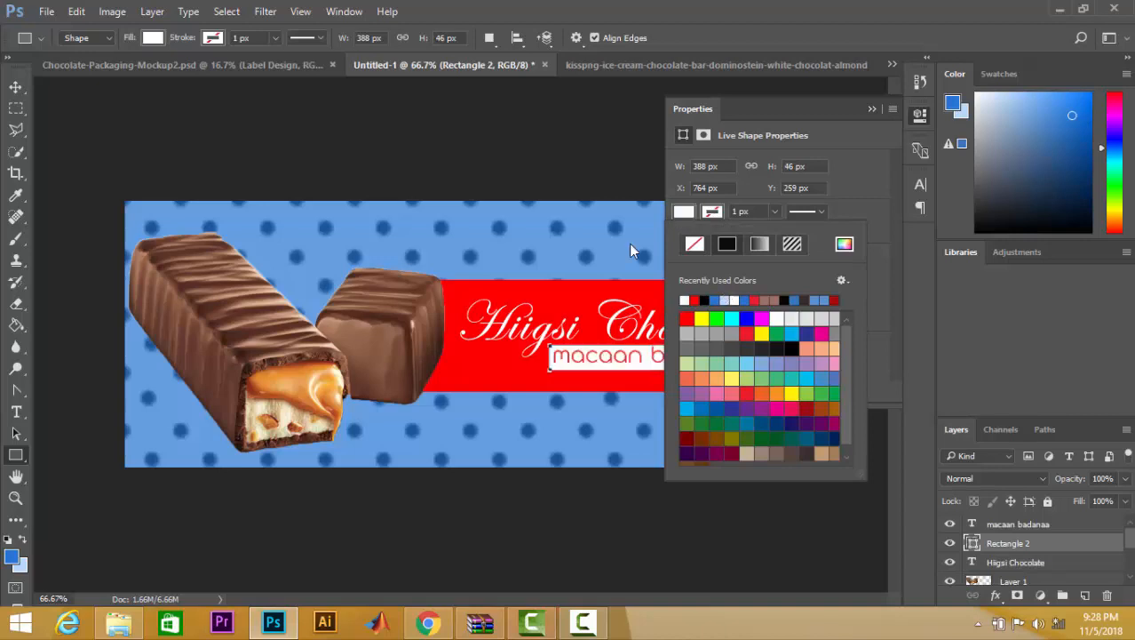
pyautogui.click(16, 86)
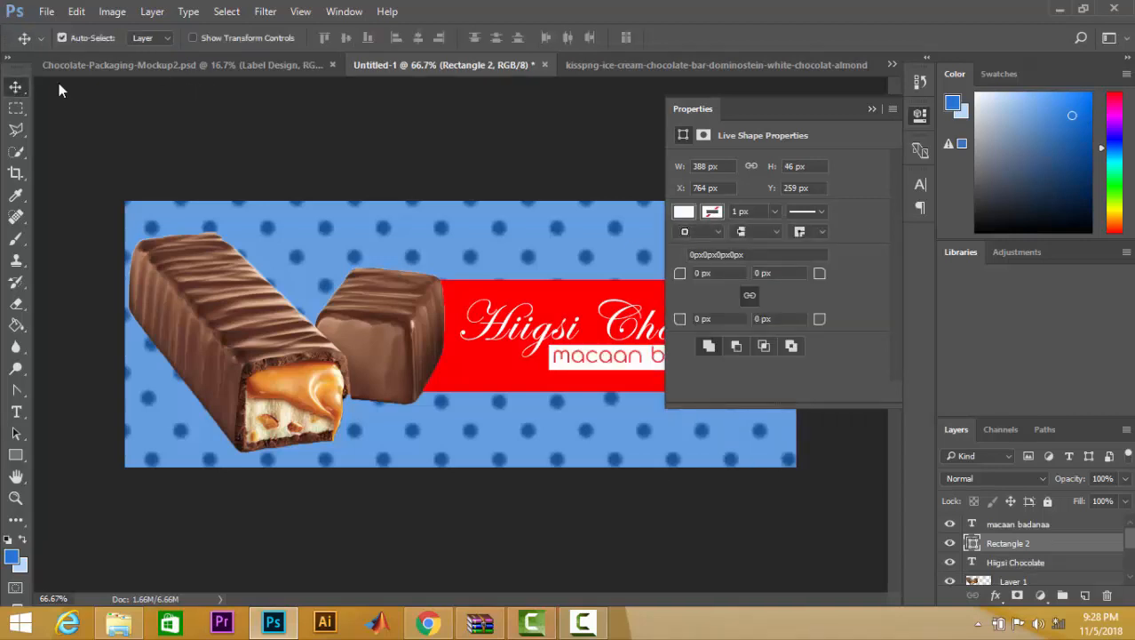
pyautogui.click(870, 110)
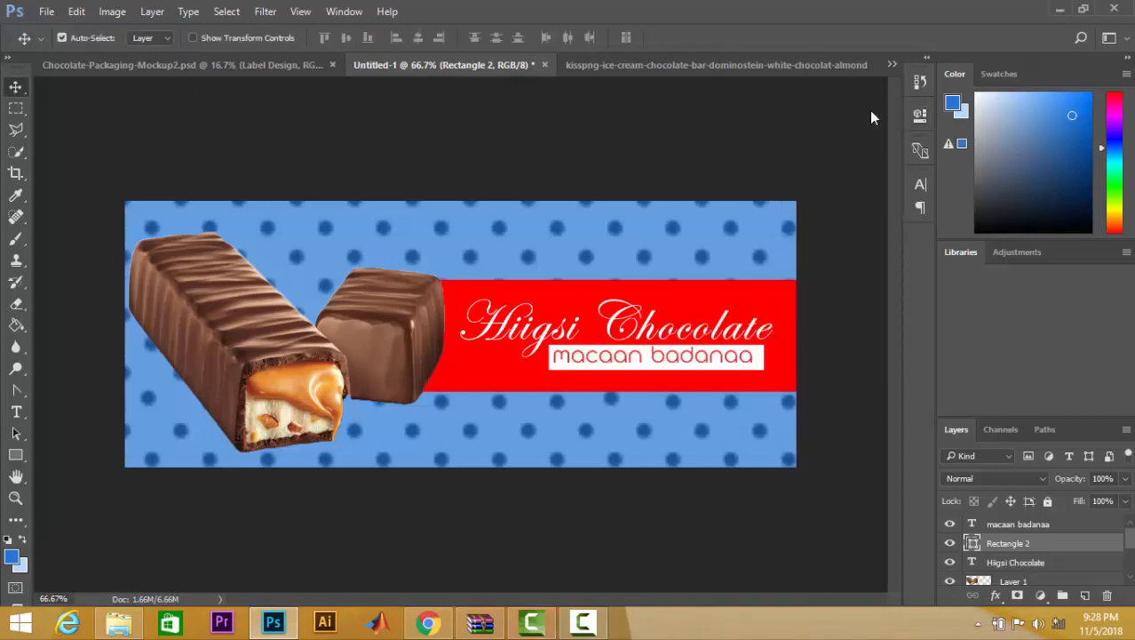
# Draw a circle about 108 px wide with the Ellipse tool above the gap between the chocolate pieces, and fill it with red.
pyautogui.click(25, 455)
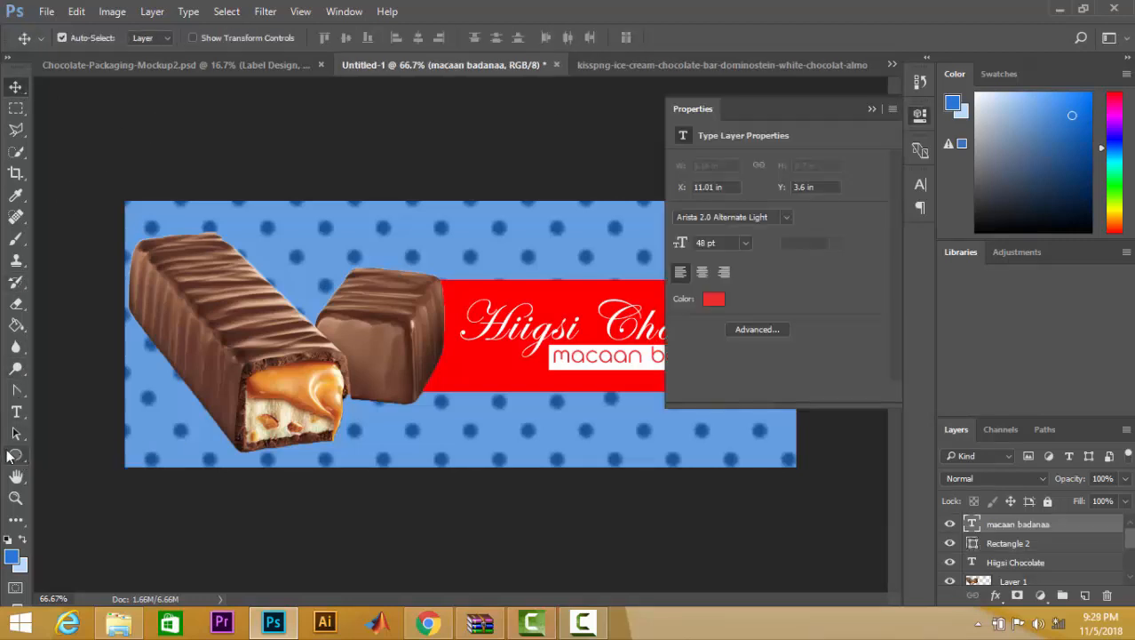
pyautogui.click(13, 455)
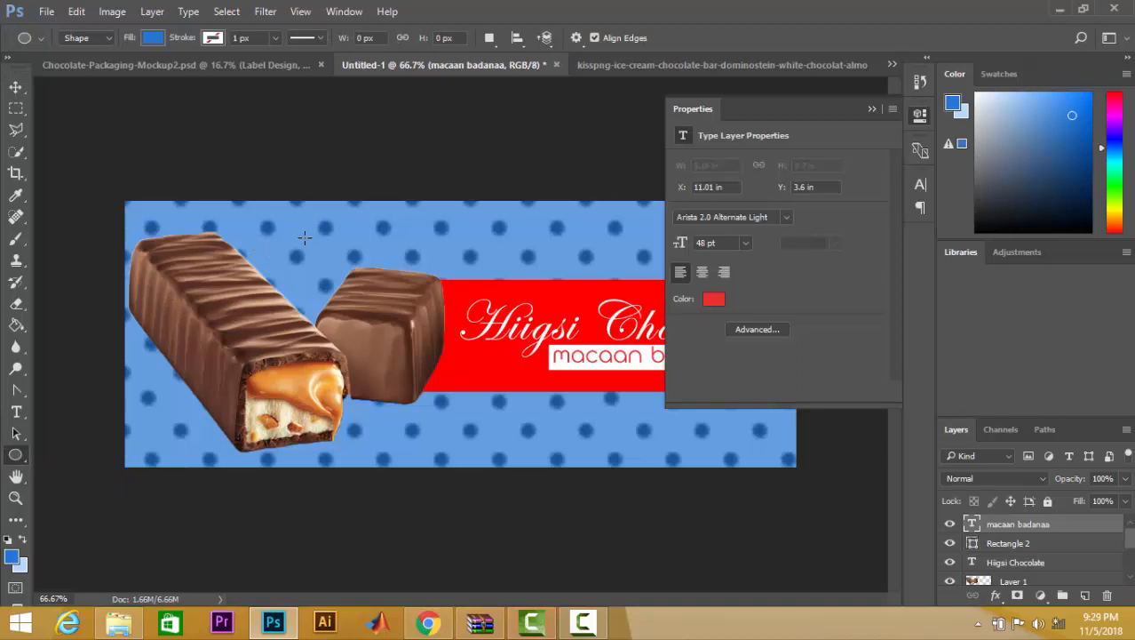
pyautogui.moveTo(304, 237); pyautogui.dragTo(341, 278)
pyautogui.click(156, 168)
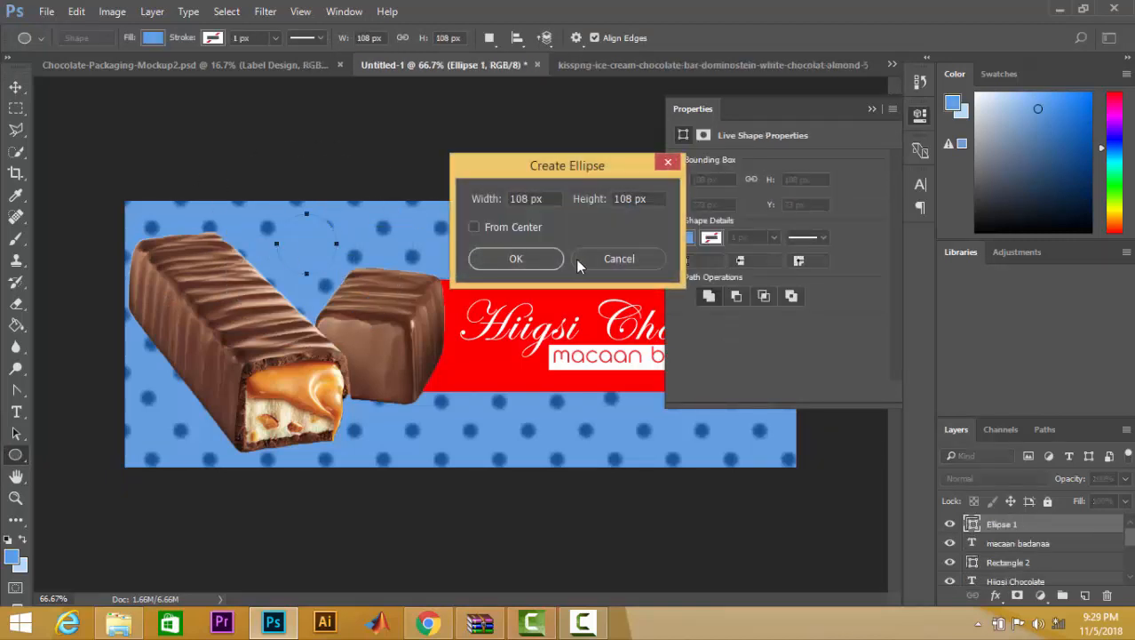
pyautogui.click(606, 258)
pyautogui.click(684, 237)
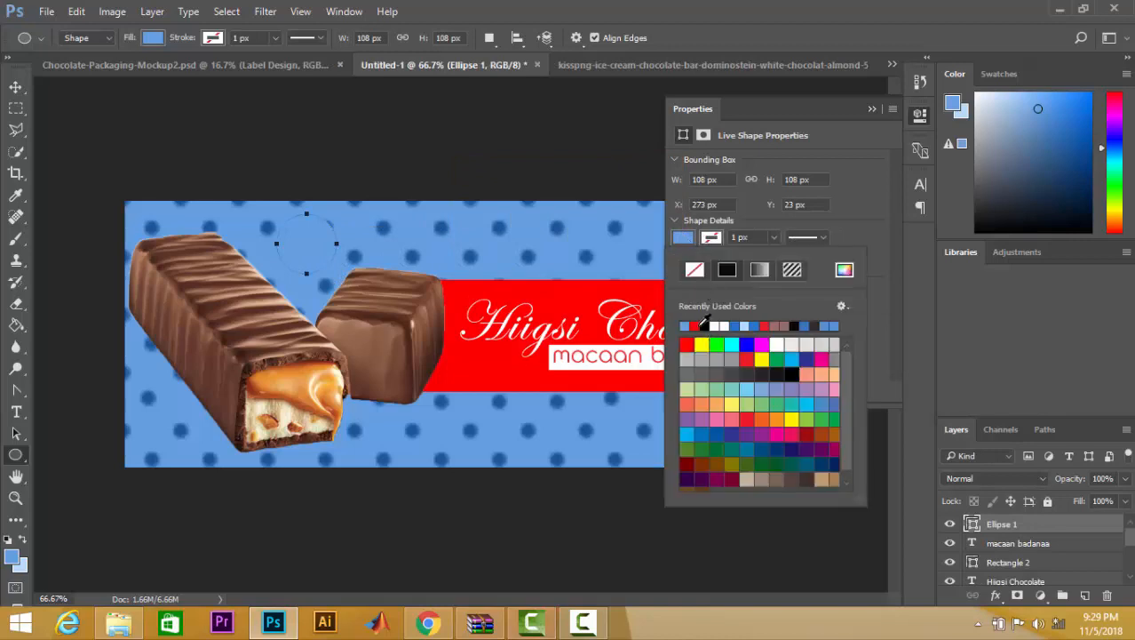
pyautogui.click(695, 326)
pyautogui.click(16, 86)
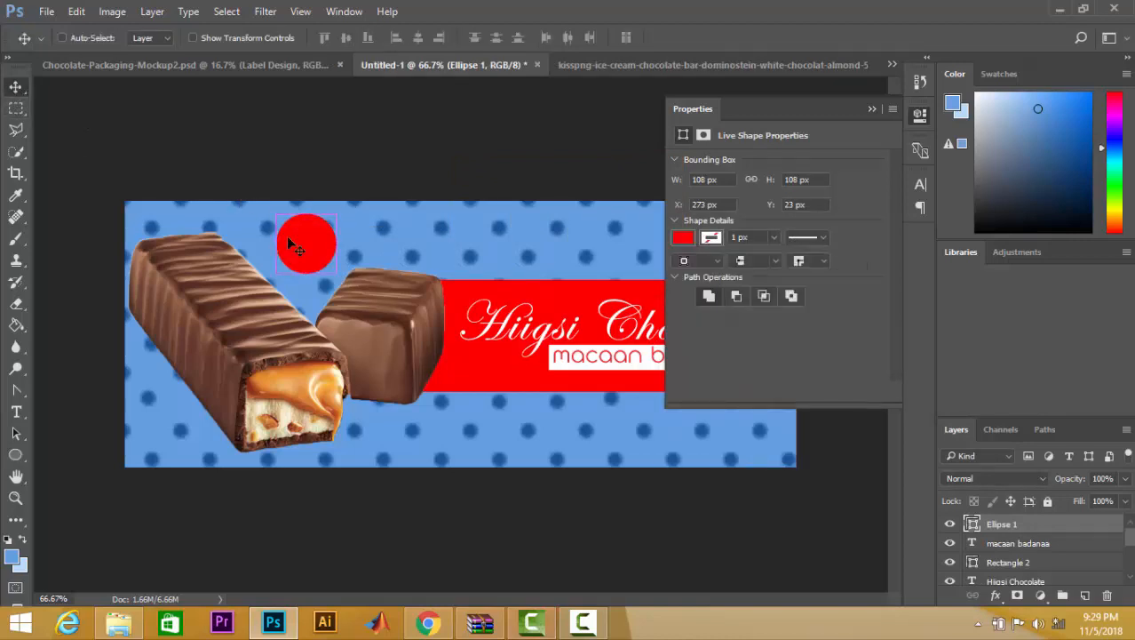
# Enlarge the red circle proportionally to about 127 px wide.
pyautogui.hotkey('ctrl', 't')
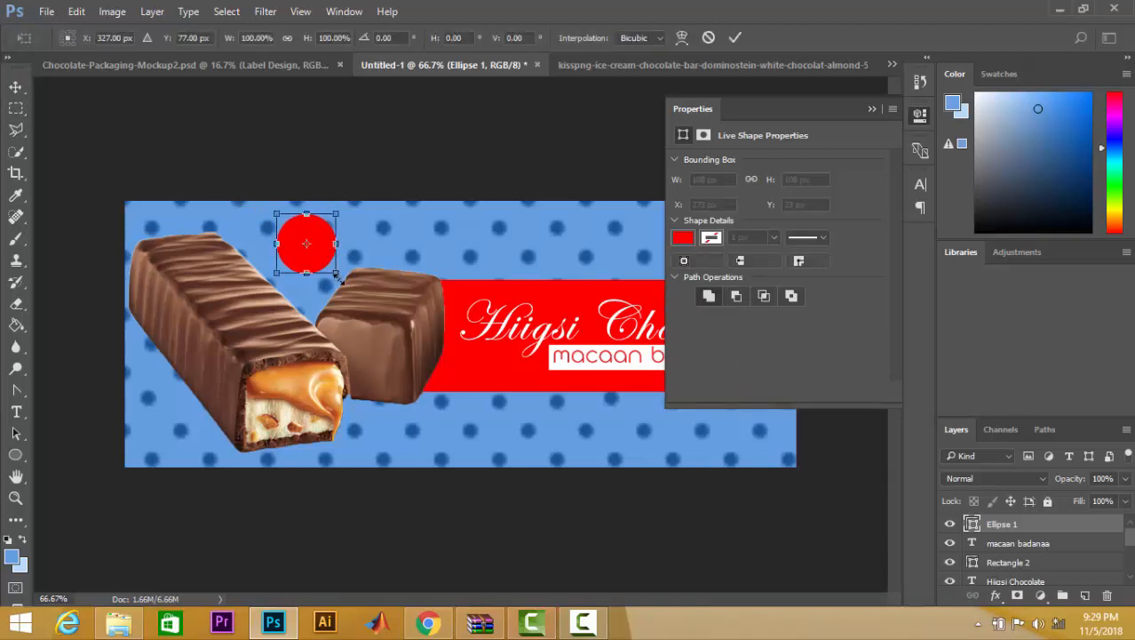
pyautogui.moveTo(337, 276); pyautogui.dragTo(343, 280)
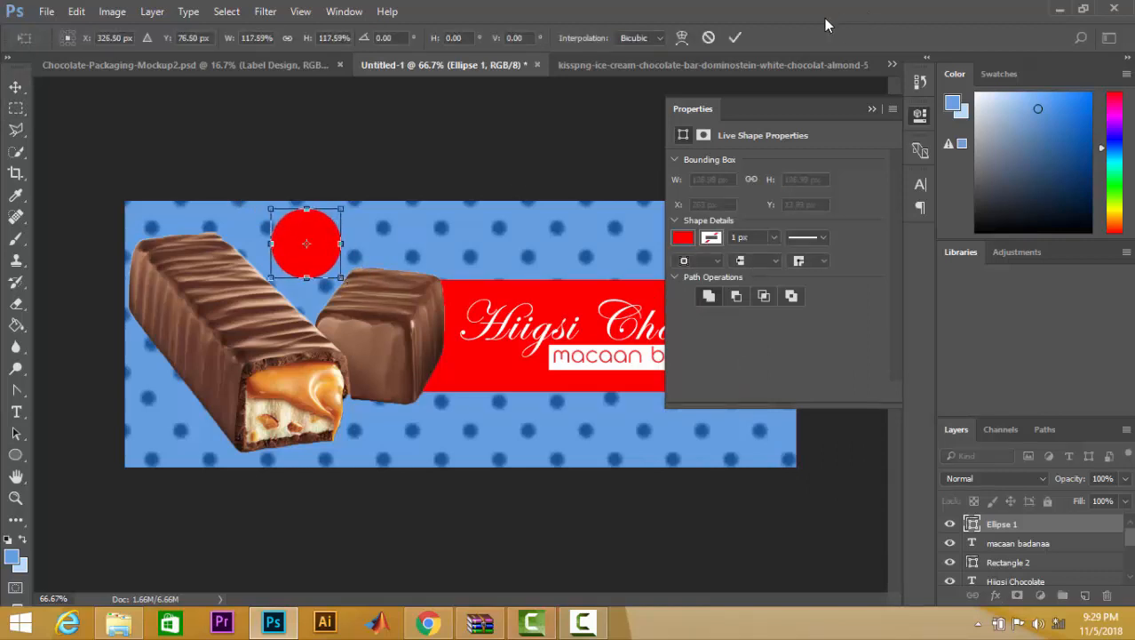
pyautogui.click(730, 38)
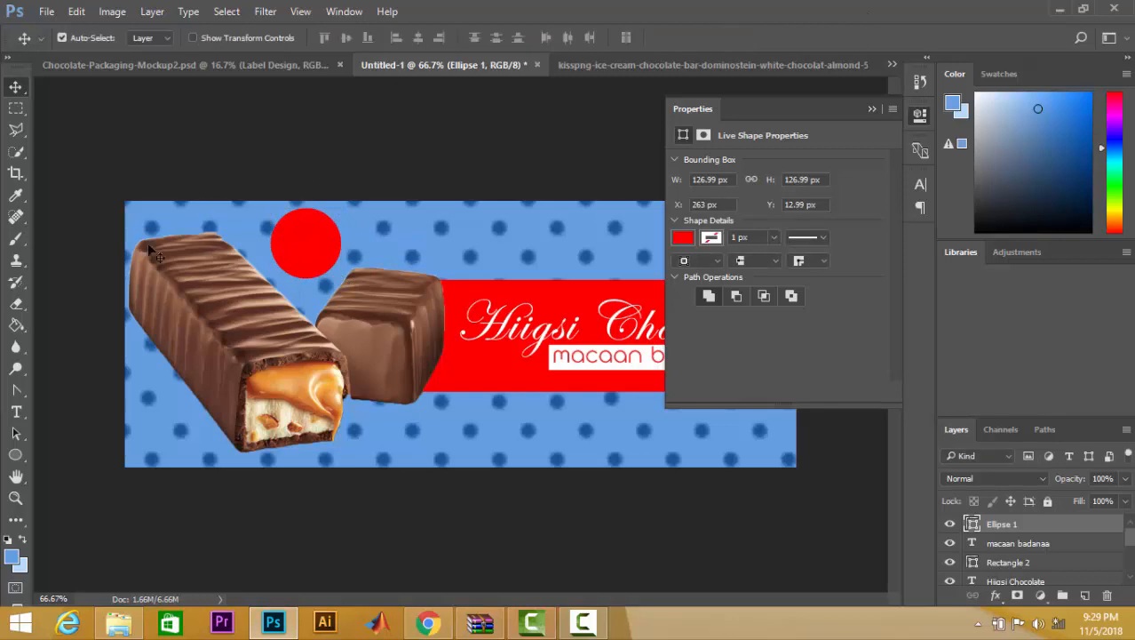
# Add the text NEW beside the red circle in Arial Rounded MT Bold.
pyautogui.click(19, 412)
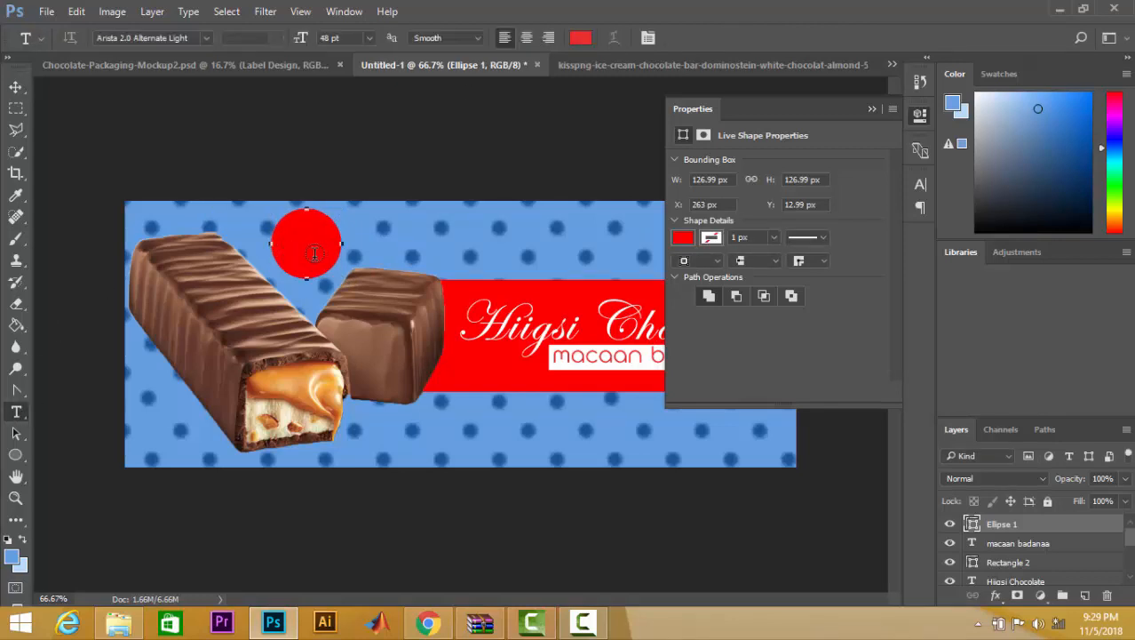
pyautogui.click(399, 238)
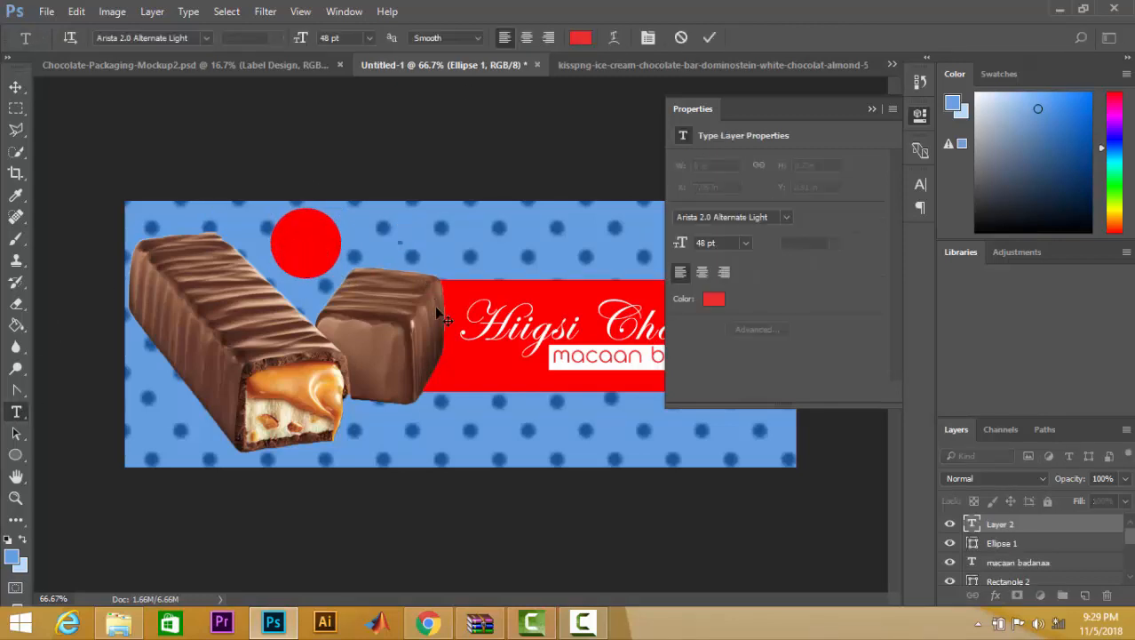
pyautogui.write('NEW')
pyautogui.hotkey('ctrl', 'a')
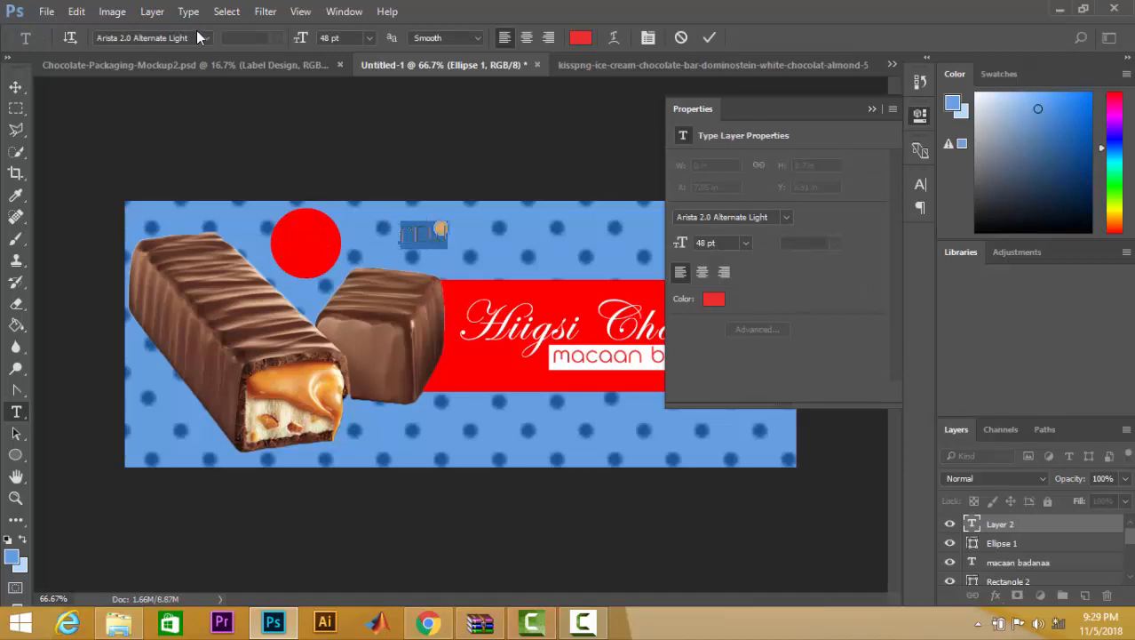
pyautogui.click(204, 37)
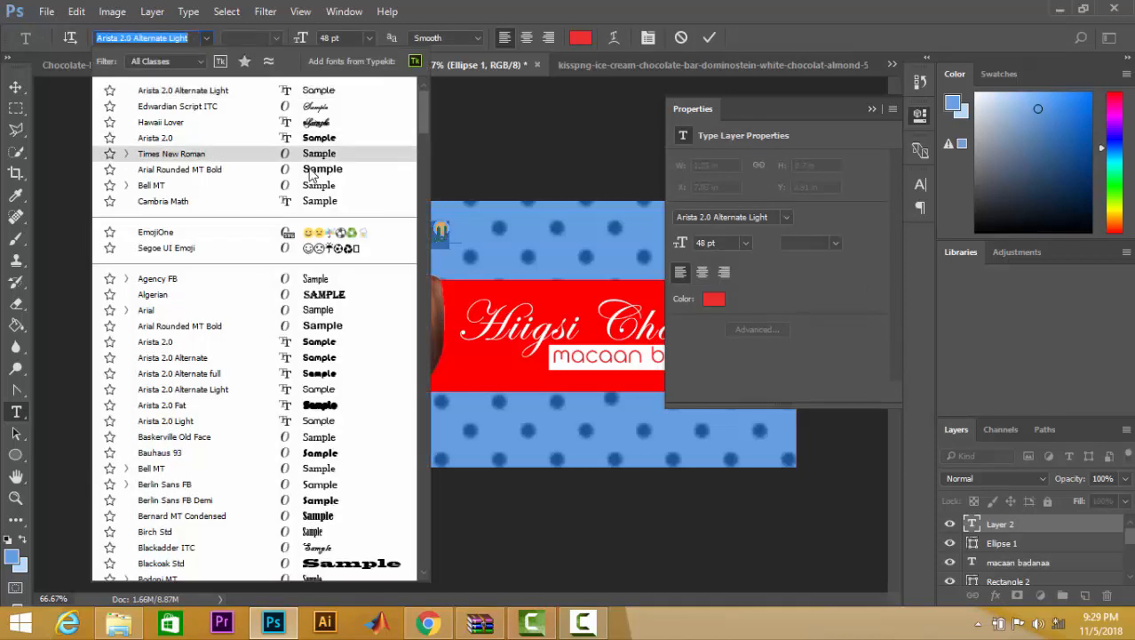
pyautogui.click(309, 169)
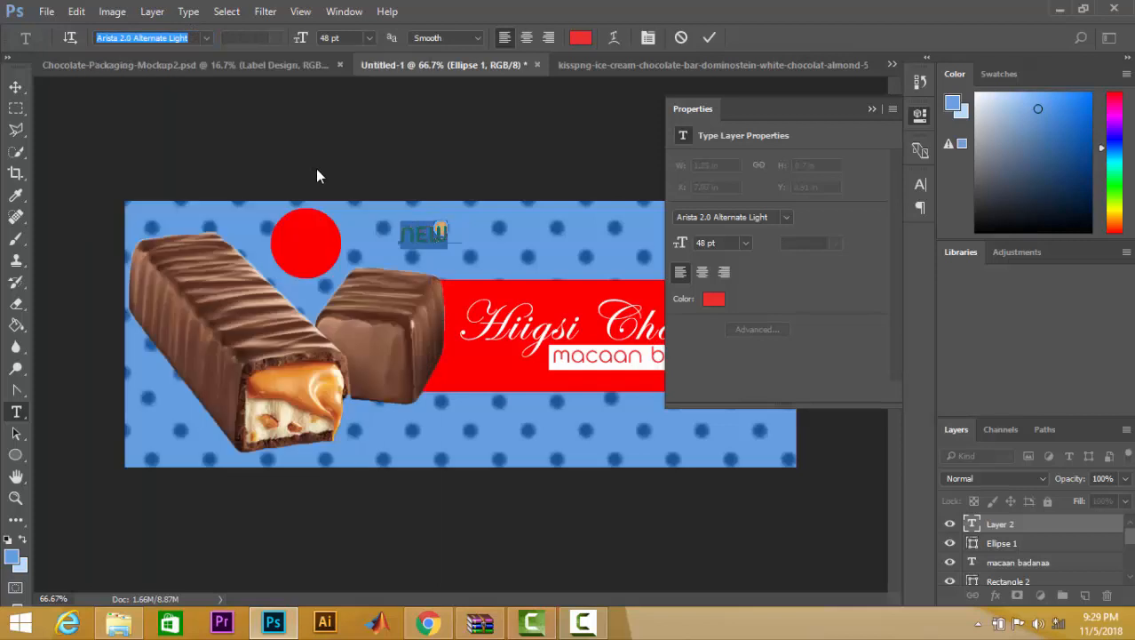
pyautogui.click(708, 38)
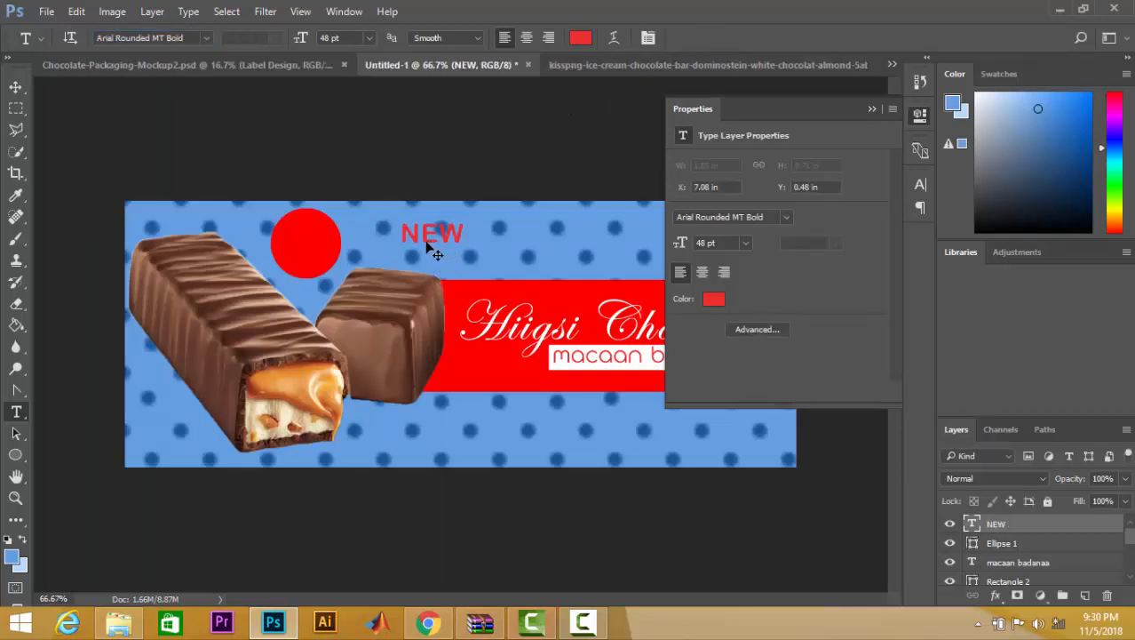
# Move the NEW text onto the red circle and change its color to white.
pyautogui.moveTo(426, 245); pyautogui.dragTo(303, 251)
pyautogui.click(309, 241)
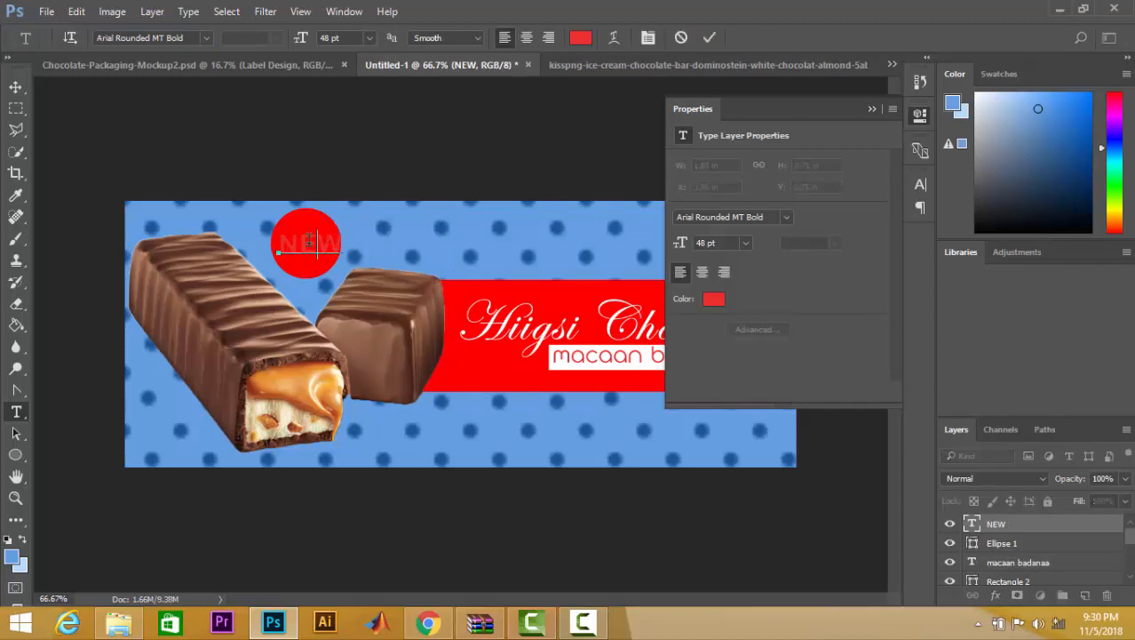
pyautogui.doubleClick(309, 241)
pyautogui.click(579, 37)
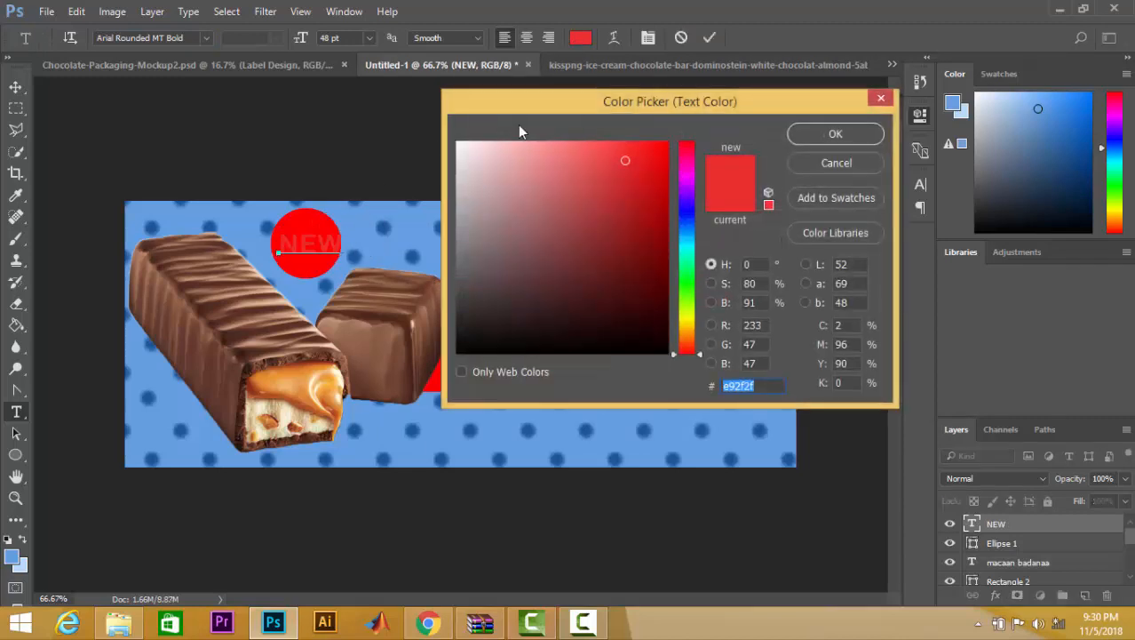
pyautogui.moveTo(490, 159); pyautogui.dragTo(458, 145)
pyautogui.click(869, 139)
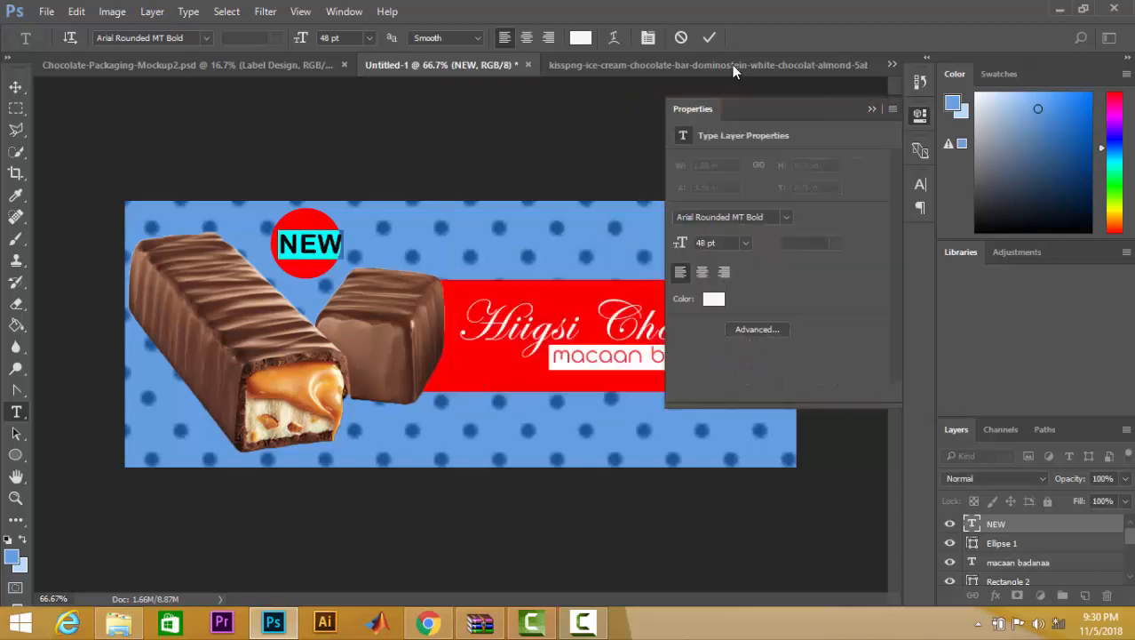
pyautogui.click(710, 38)
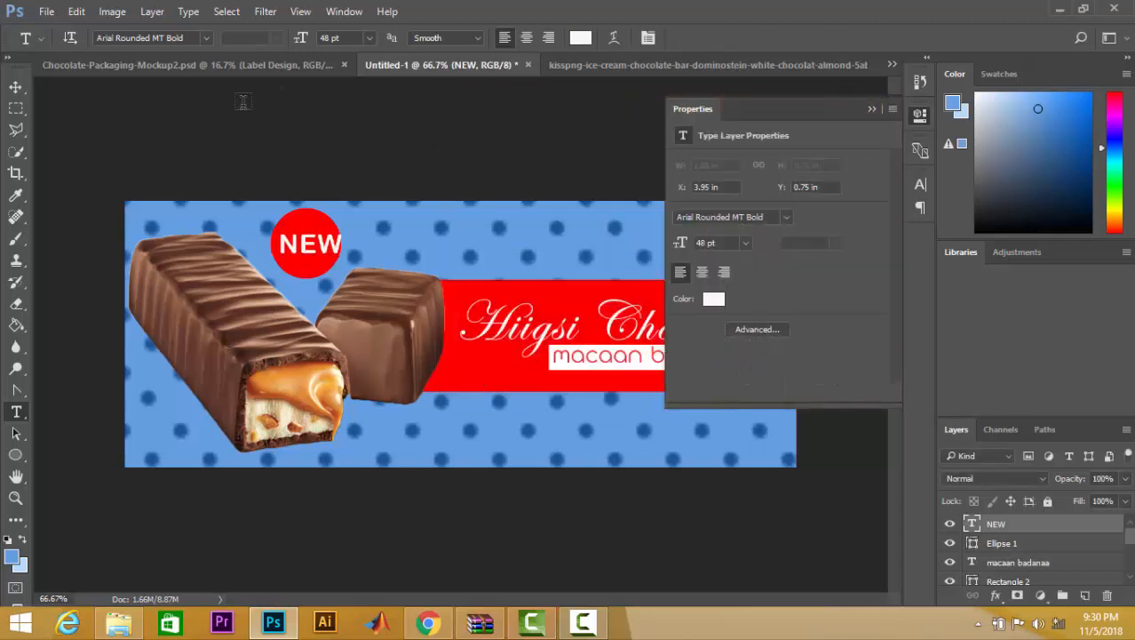
# Rotate the NEW text about 32° counterclockwise and nudge it slightly to the left to center it in the circle.
pyautogui.hotkey('ctrl', 't')
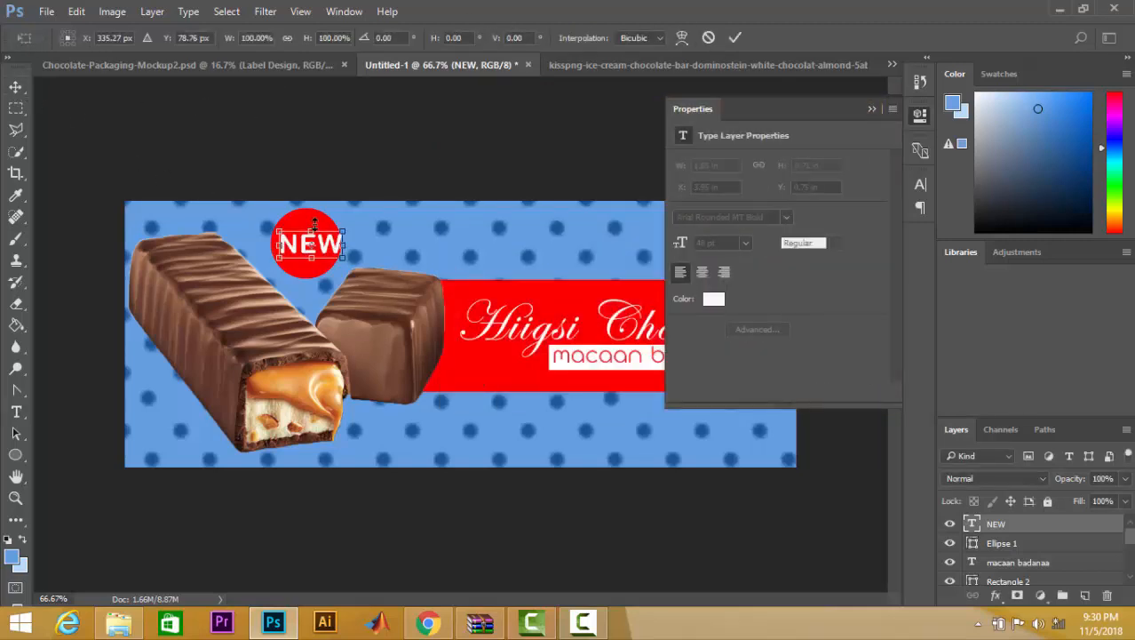
pyautogui.moveTo(364, 229); pyautogui.dragTo(344, 212)
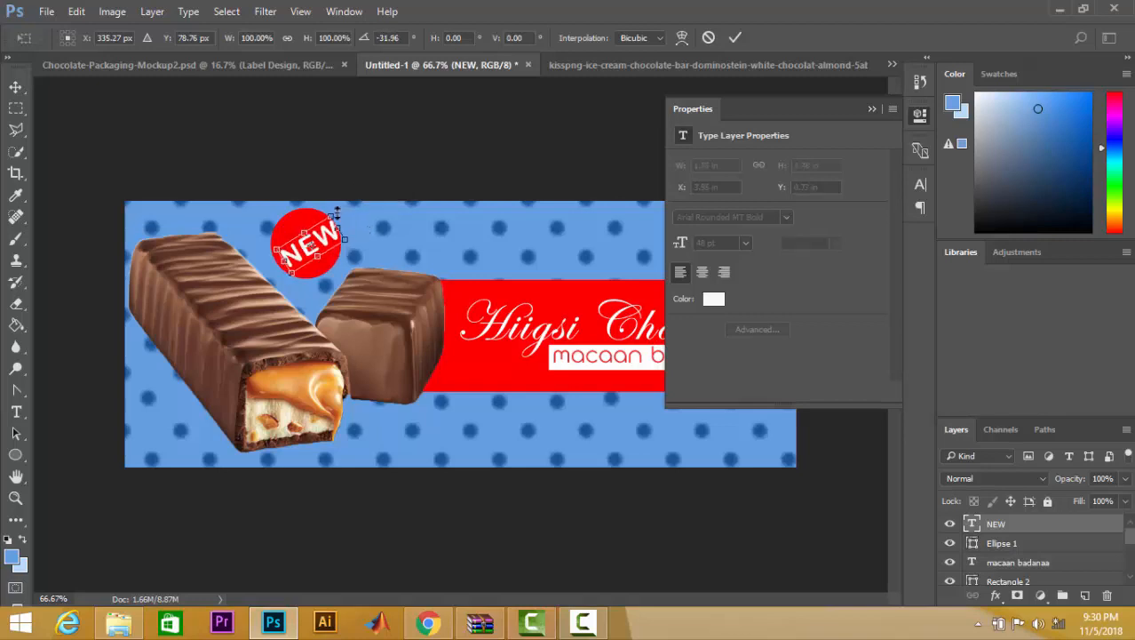
pyautogui.click(734, 37)
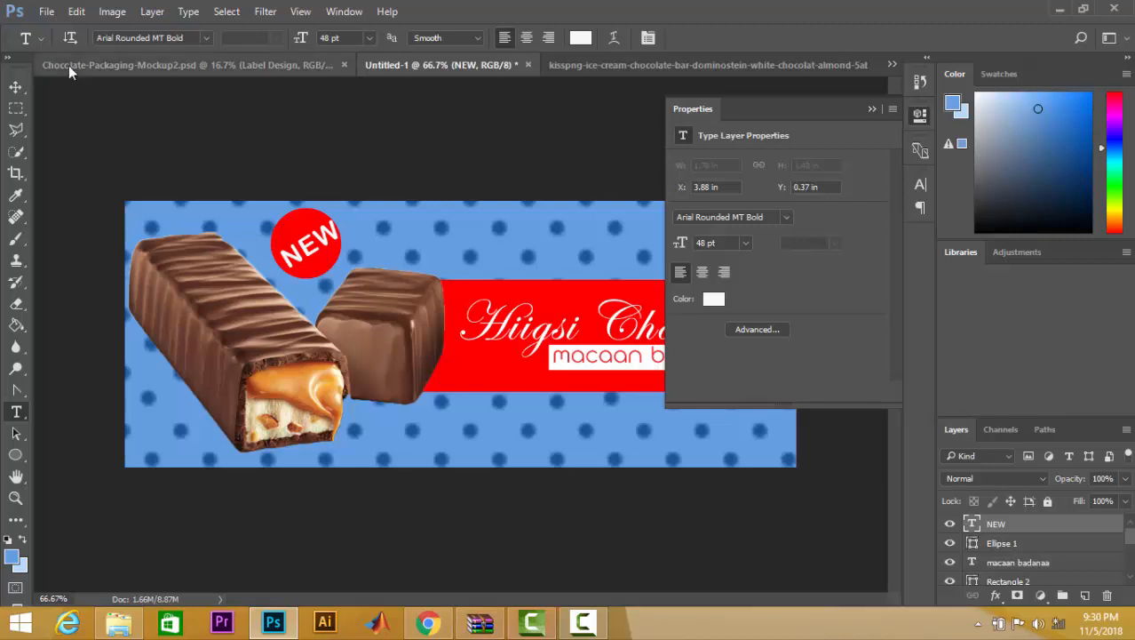
pyautogui.click(15, 87)
pyautogui.press('Left')
pyautogui.press('Left')
pyautogui.press('Left')
pyautogui.press('Left')
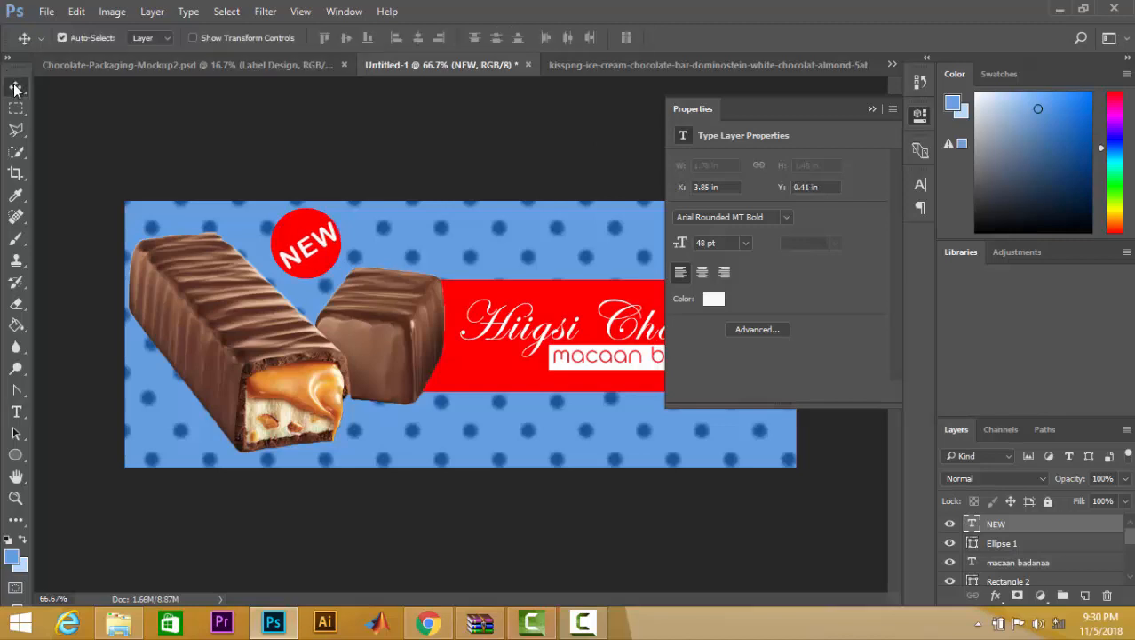
pyautogui.press('Down')
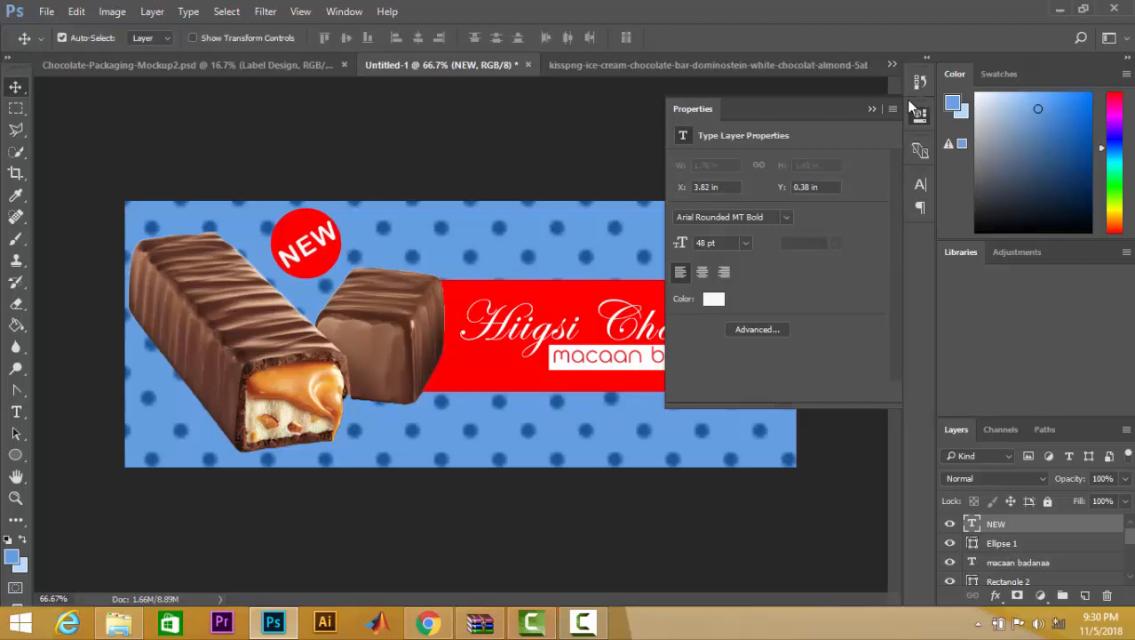
pyautogui.click(871, 108)
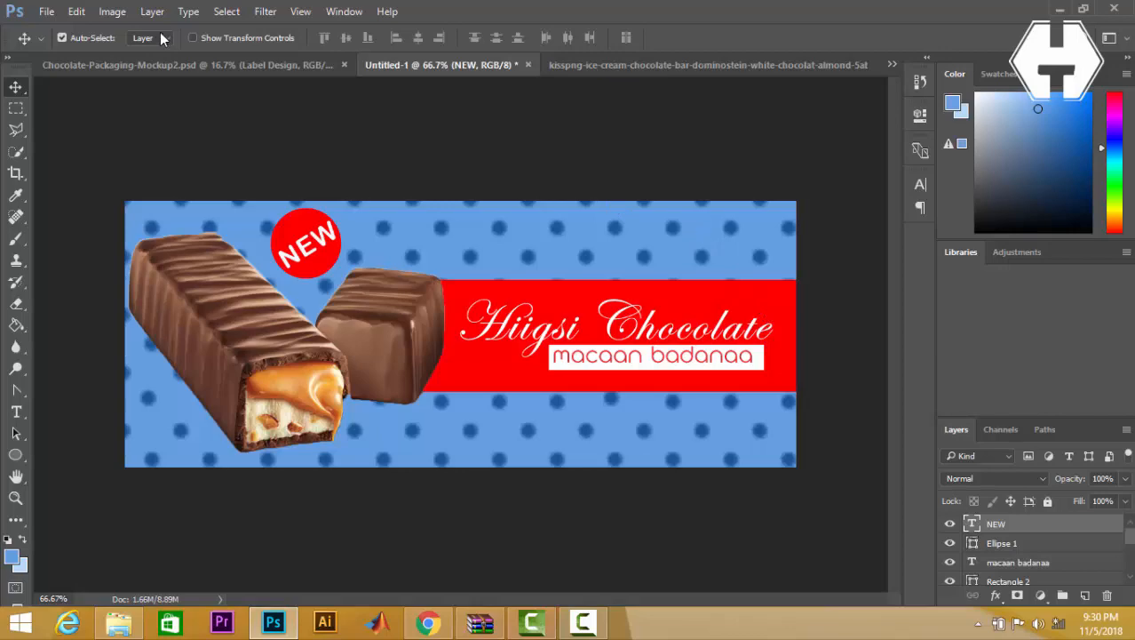
# Save a JPEG copy of the label to the Desktop as chocolate1.
pyautogui.click(51, 12)
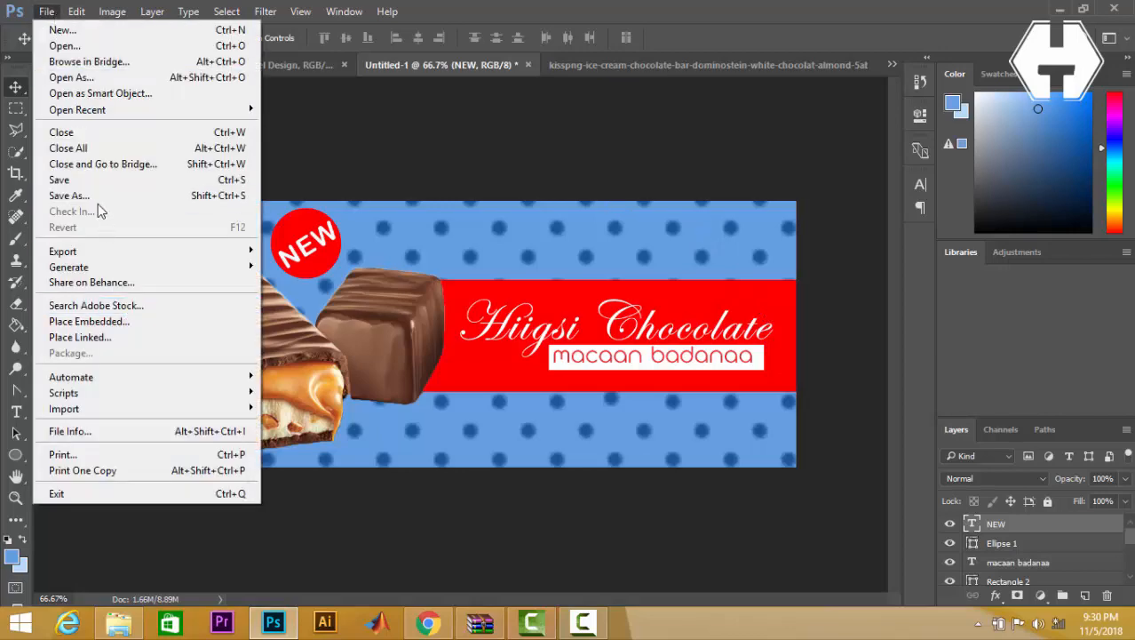
pyautogui.click(75, 196)
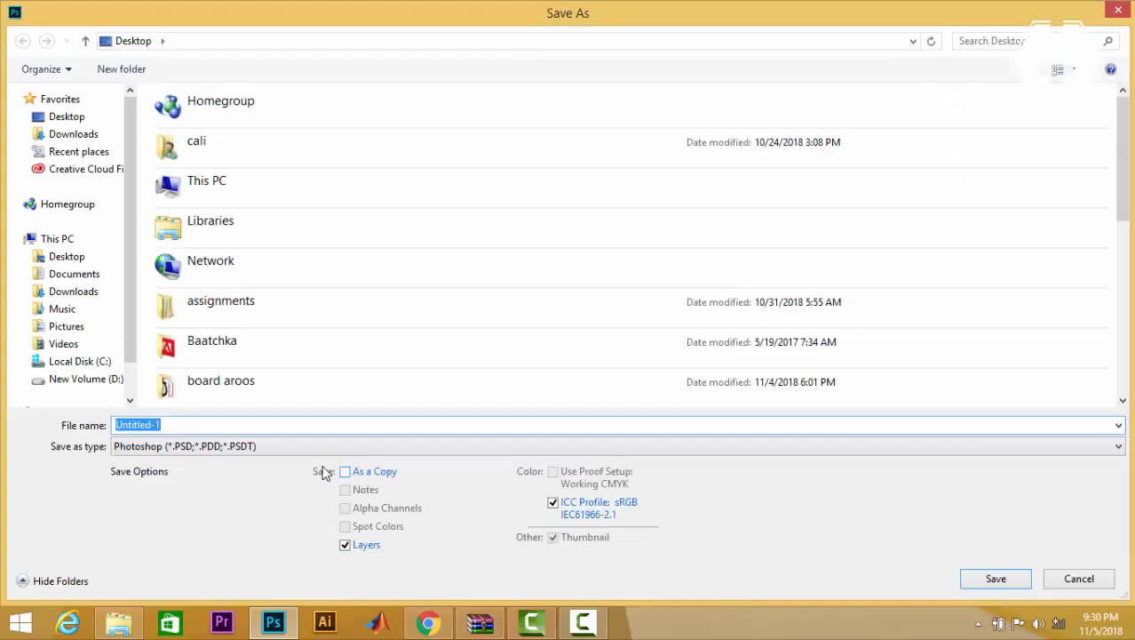
pyautogui.click(305, 445)
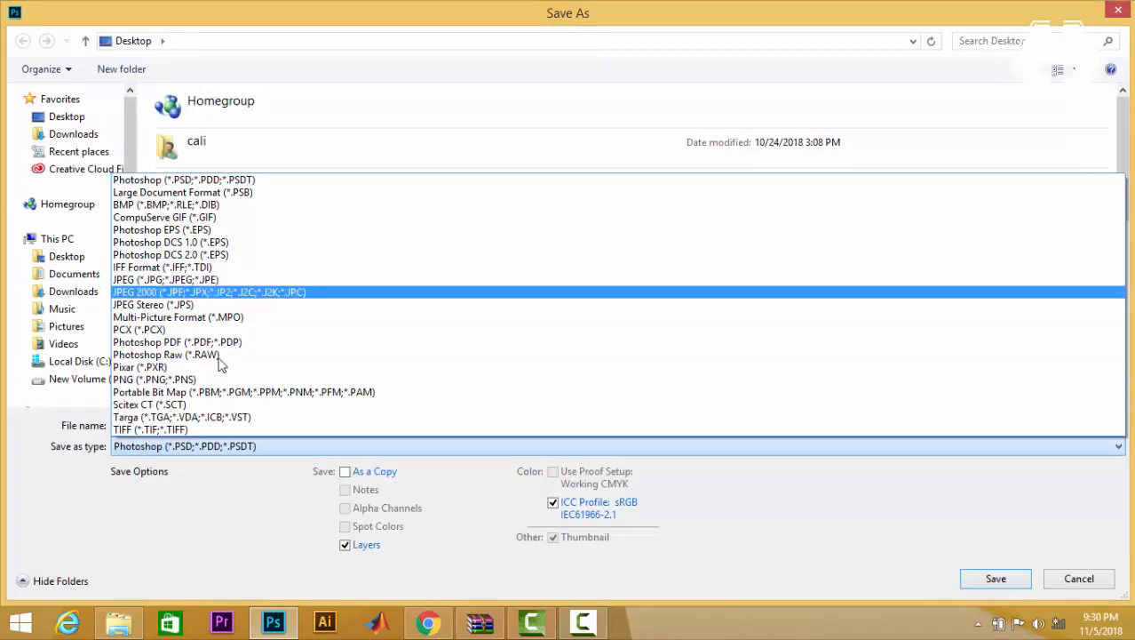
pyautogui.click(211, 280)
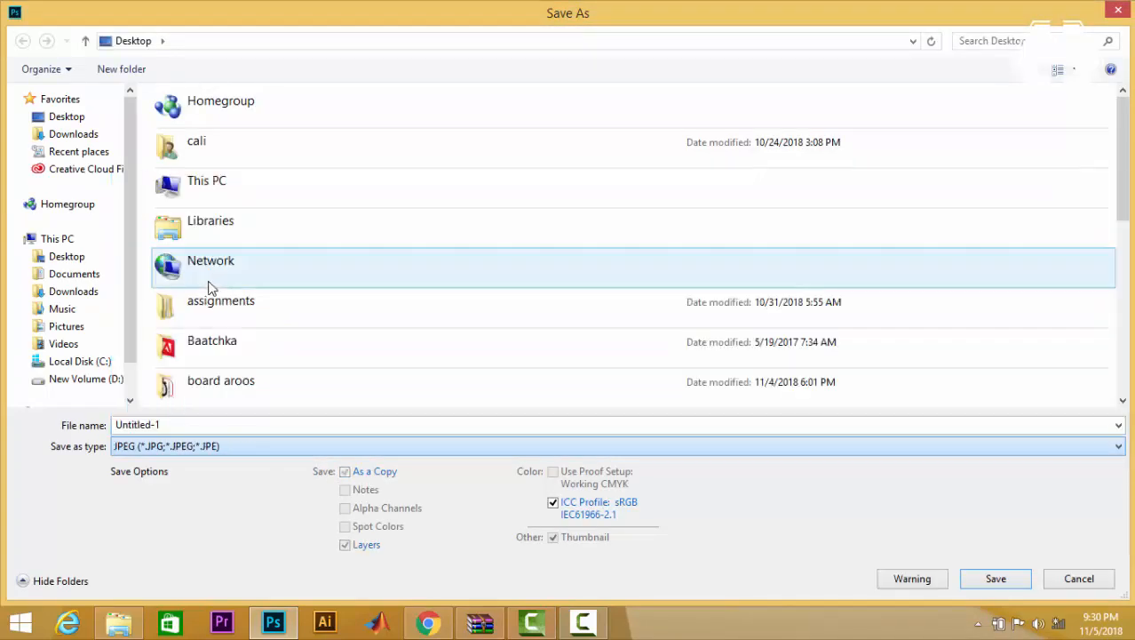
pyautogui.doubleClick(258, 430)
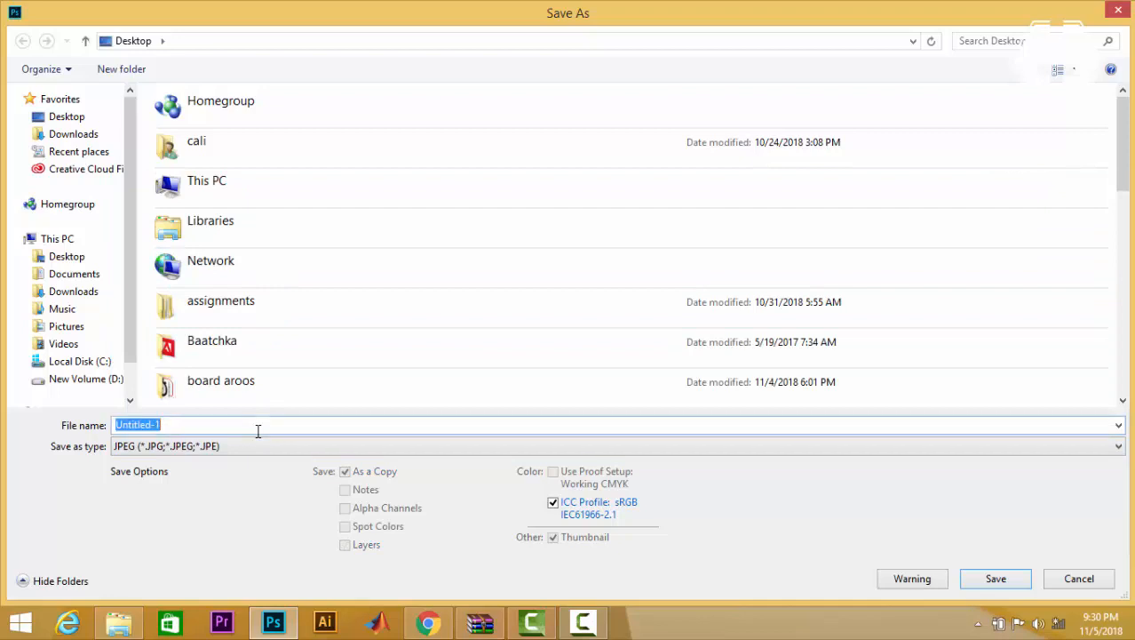
pyautogui.write('c')
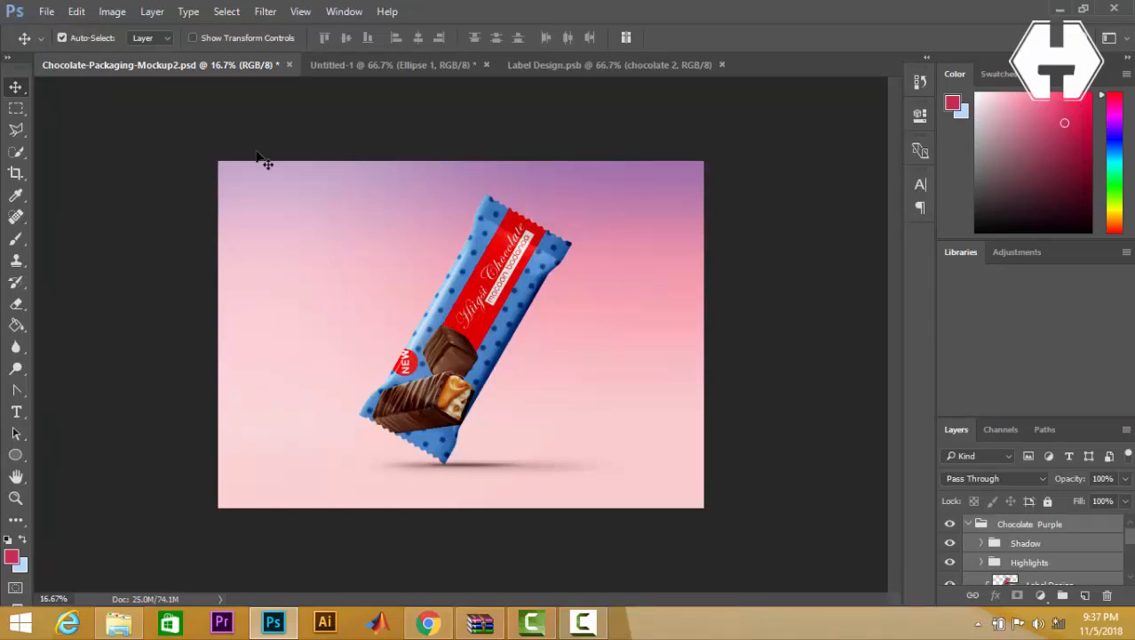
# Open the contents of the Label Design smart object in the Chocolate Purple group of the packaging mockup.
pyautogui.click(1038, 528)
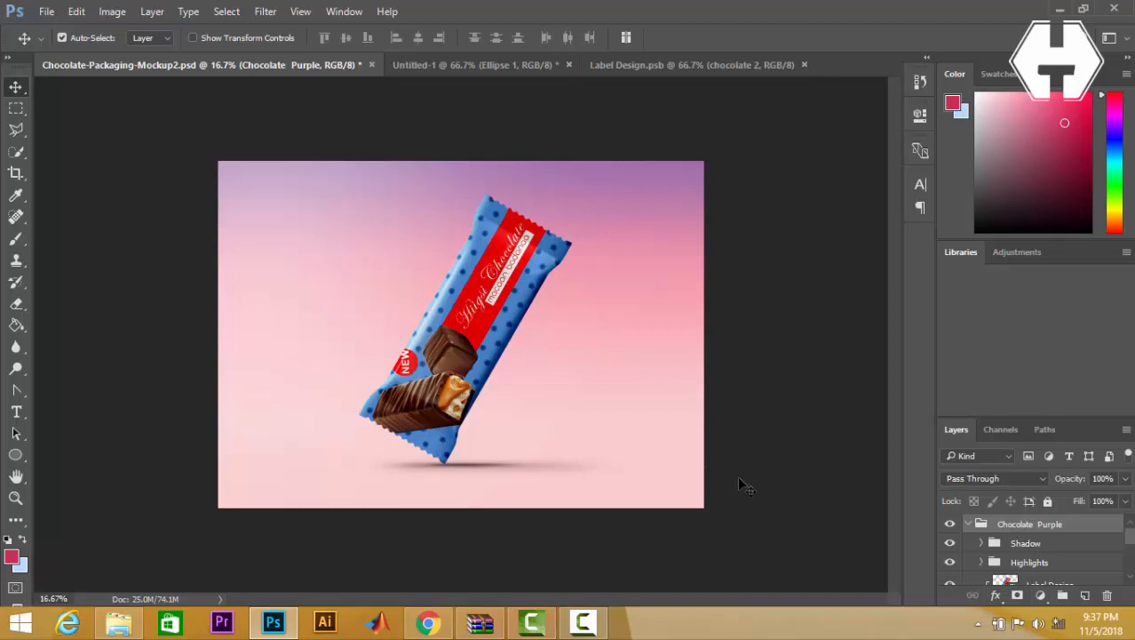
pyautogui.scroll(-5, 997, 567)
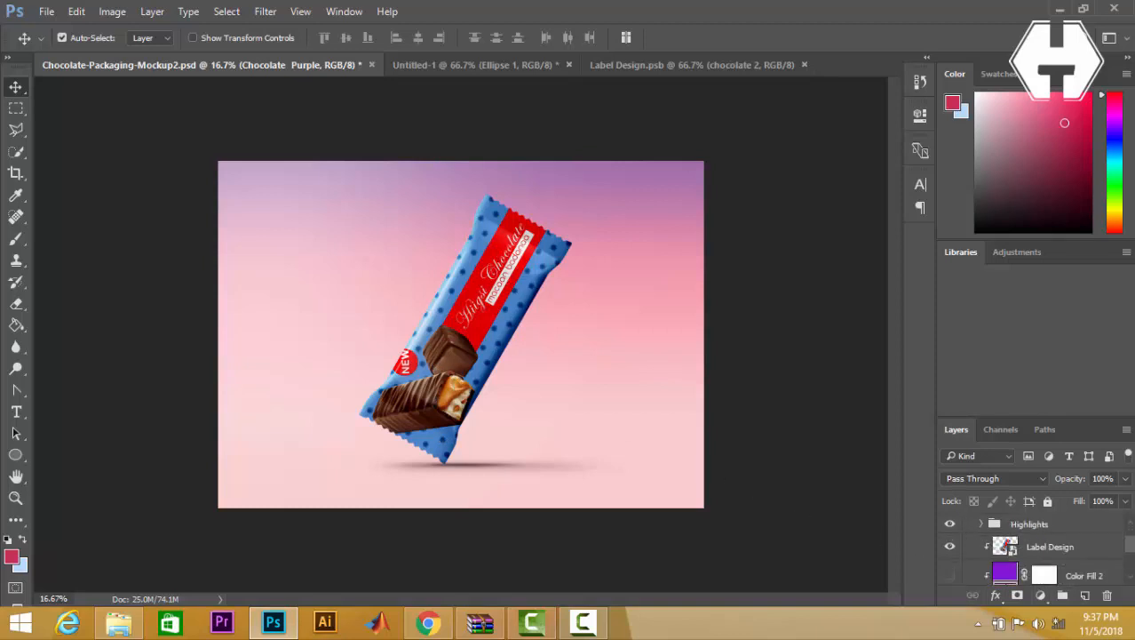
pyautogui.scroll(2, 1022, 546)
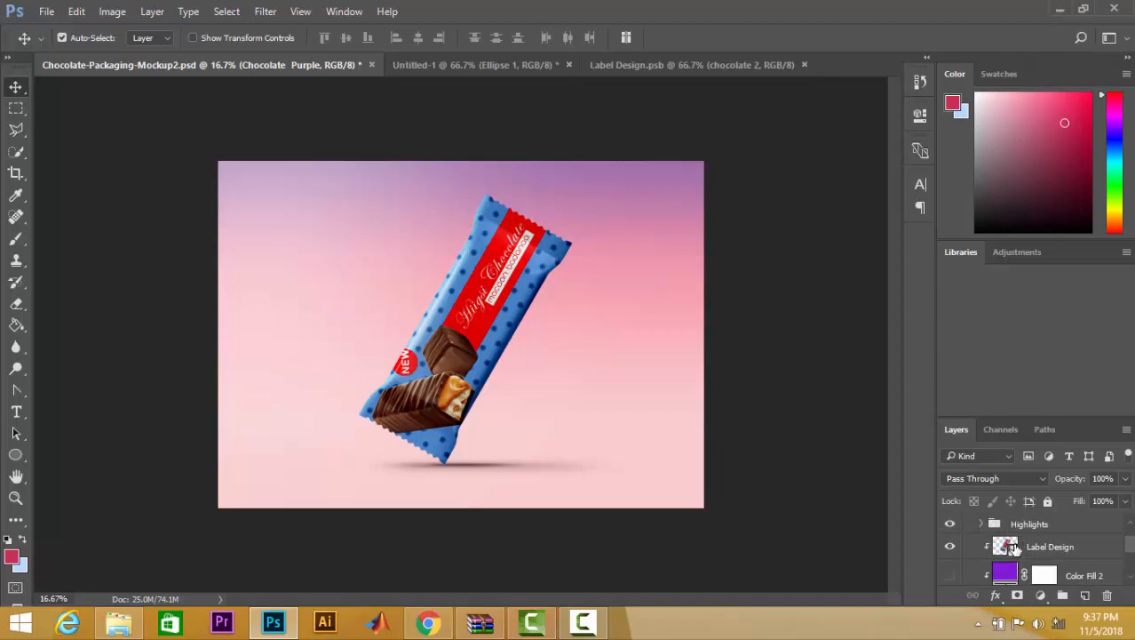
pyautogui.click(1016, 550)
pyautogui.doubleClick(1015, 548)
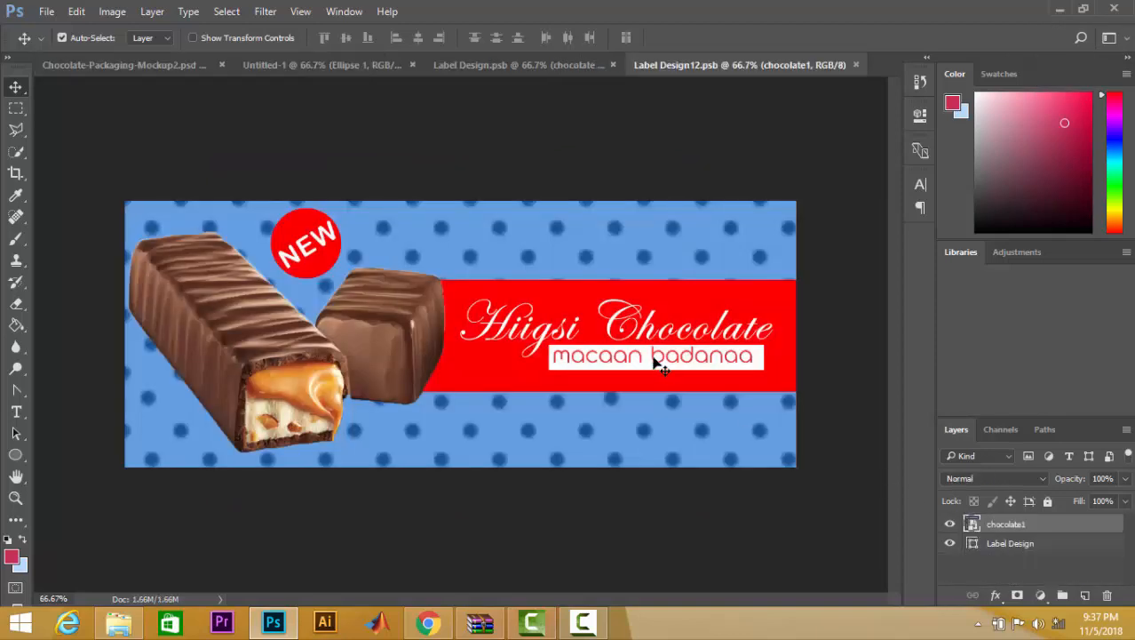
# Delete the existing chocolate1 layer and place the chocolate1 JPEG from the Desktop as an embedded image filling the label.
pyautogui.press('Delete')
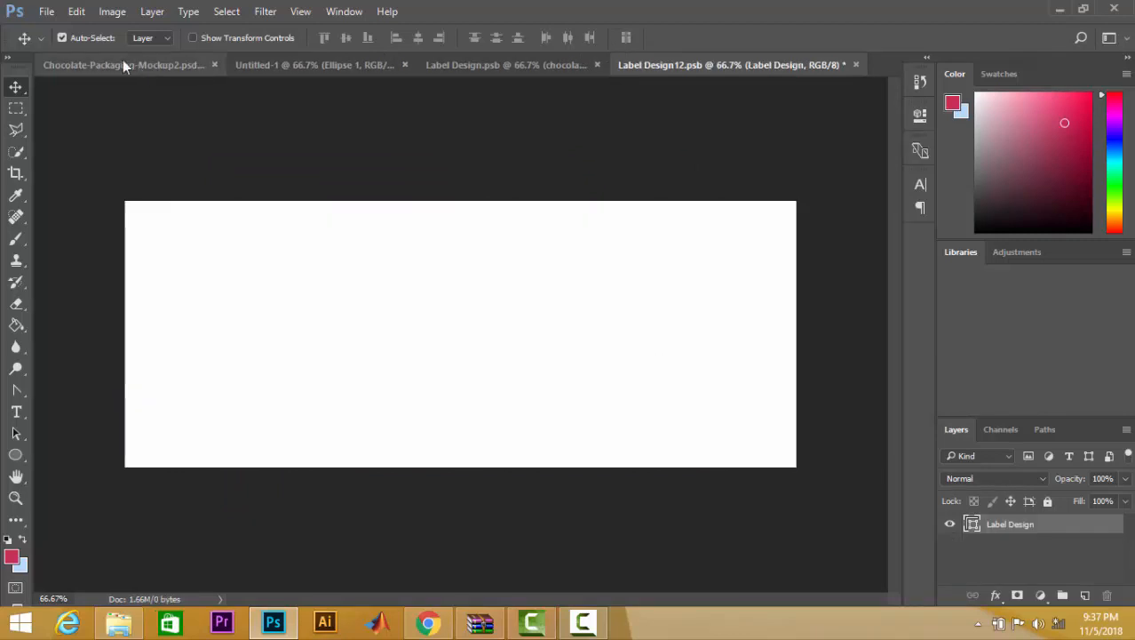
pyautogui.click(46, 12)
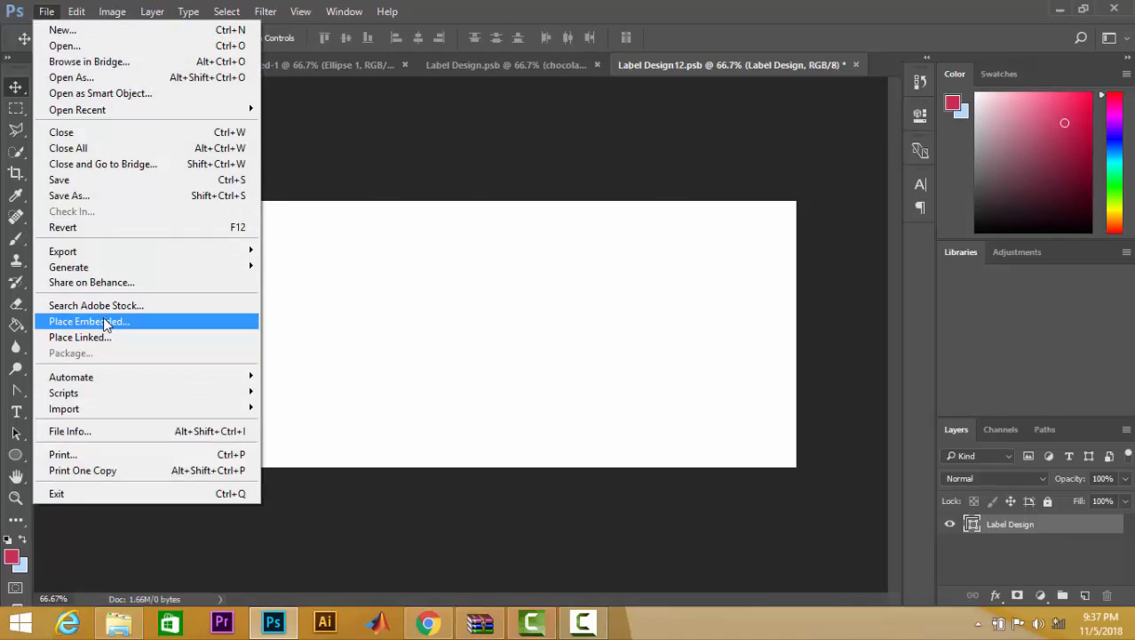
pyautogui.click(103, 322)
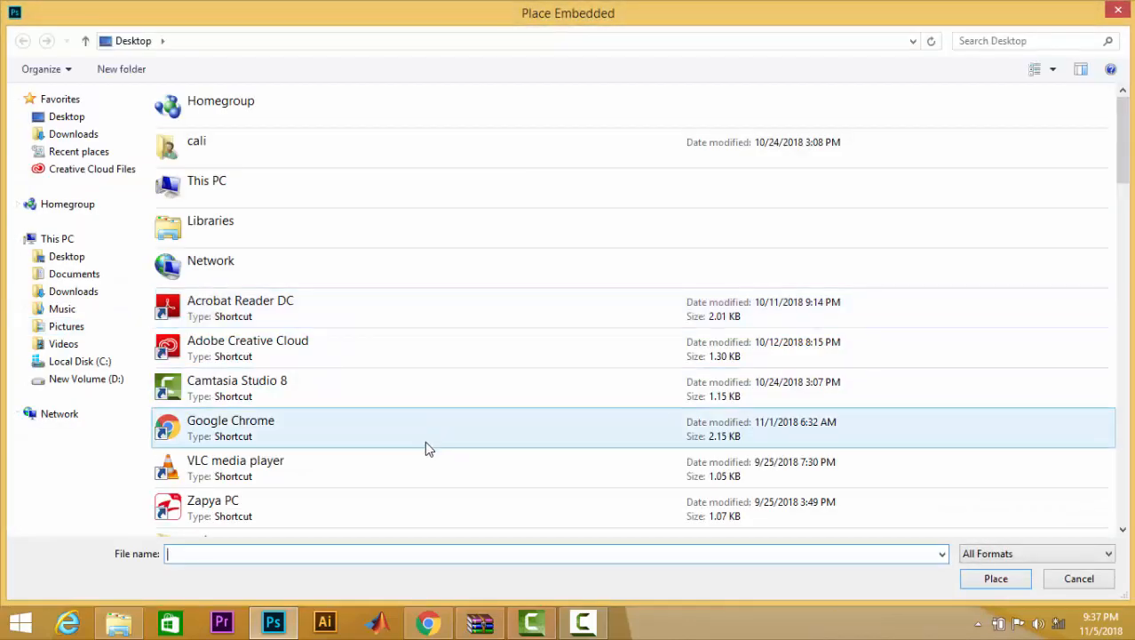
pyautogui.click(424, 445)
pyautogui.scroll(-5, 425, 440)
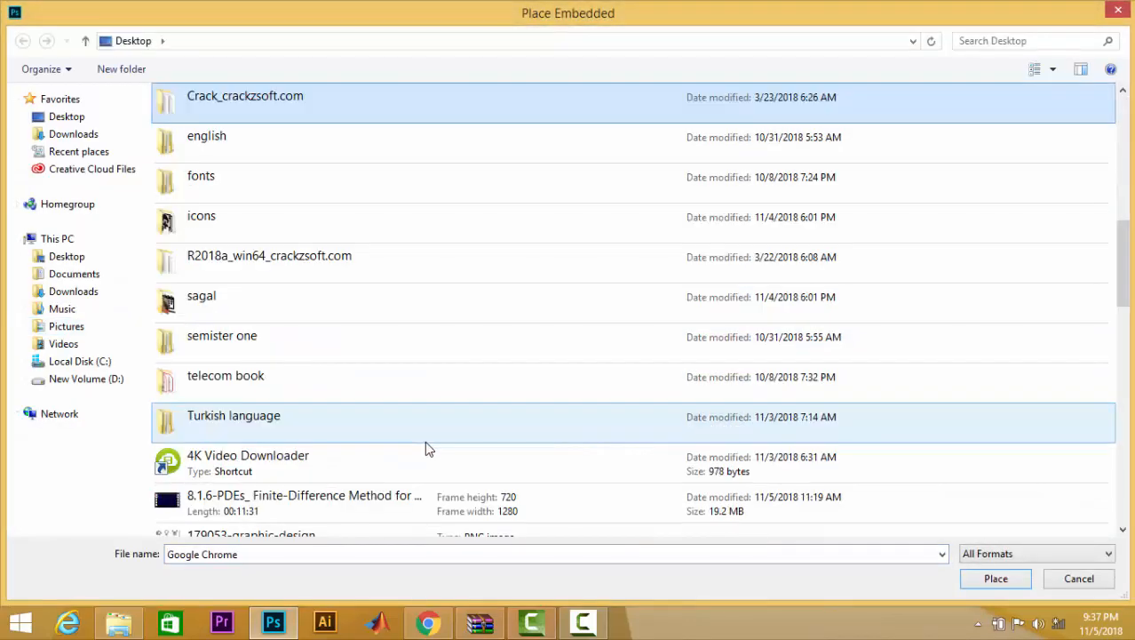
pyautogui.press('c')
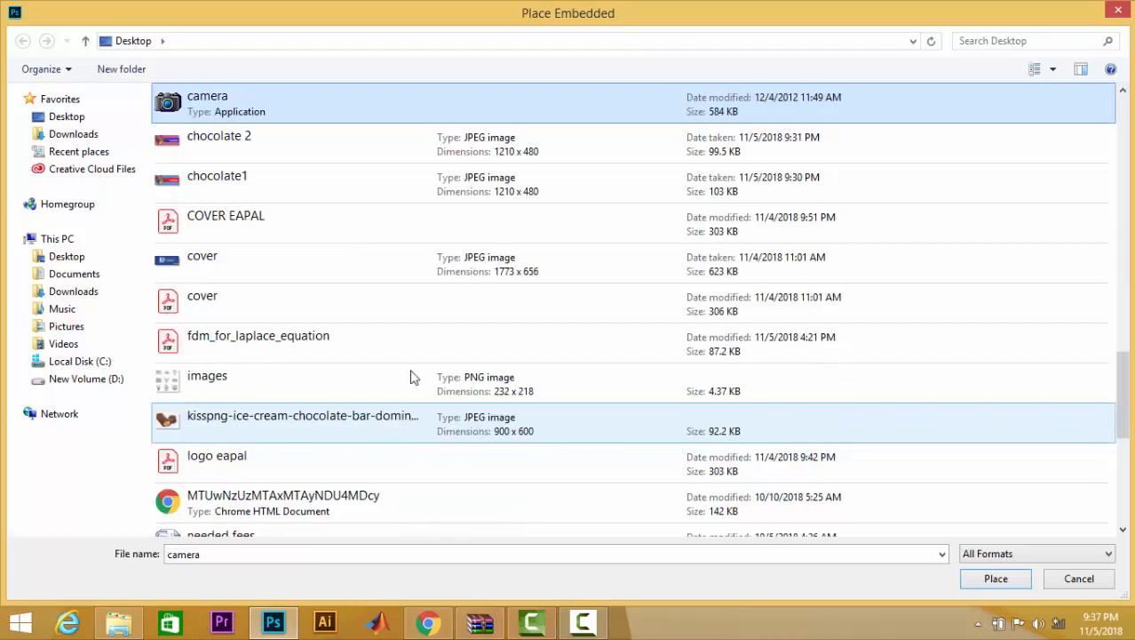
pyautogui.click(325, 199)
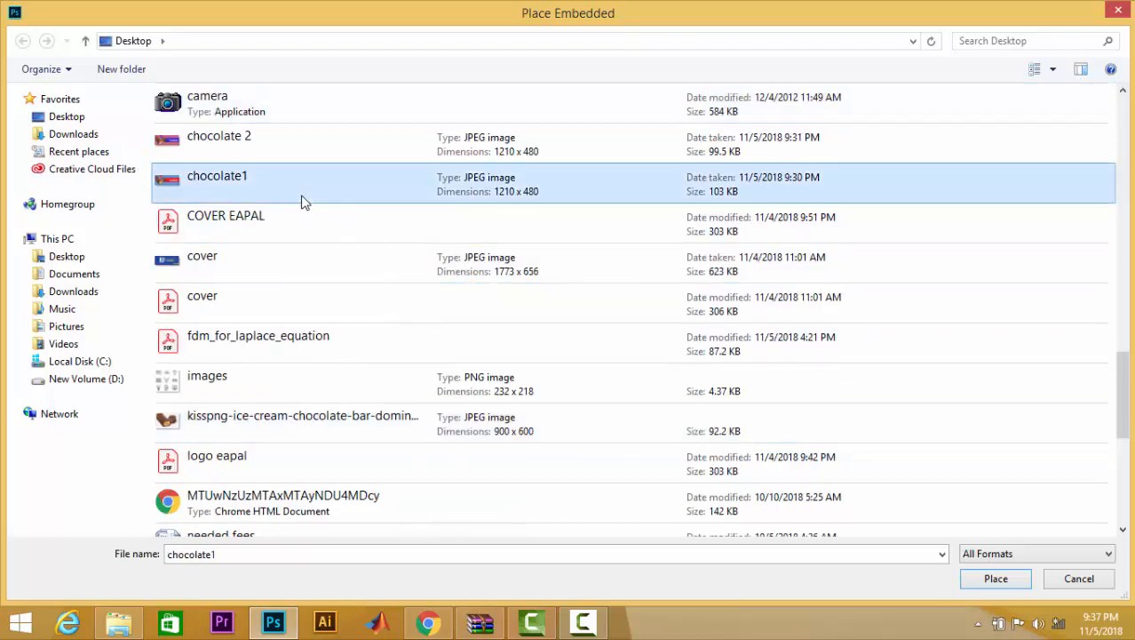
pyautogui.click(1002, 578)
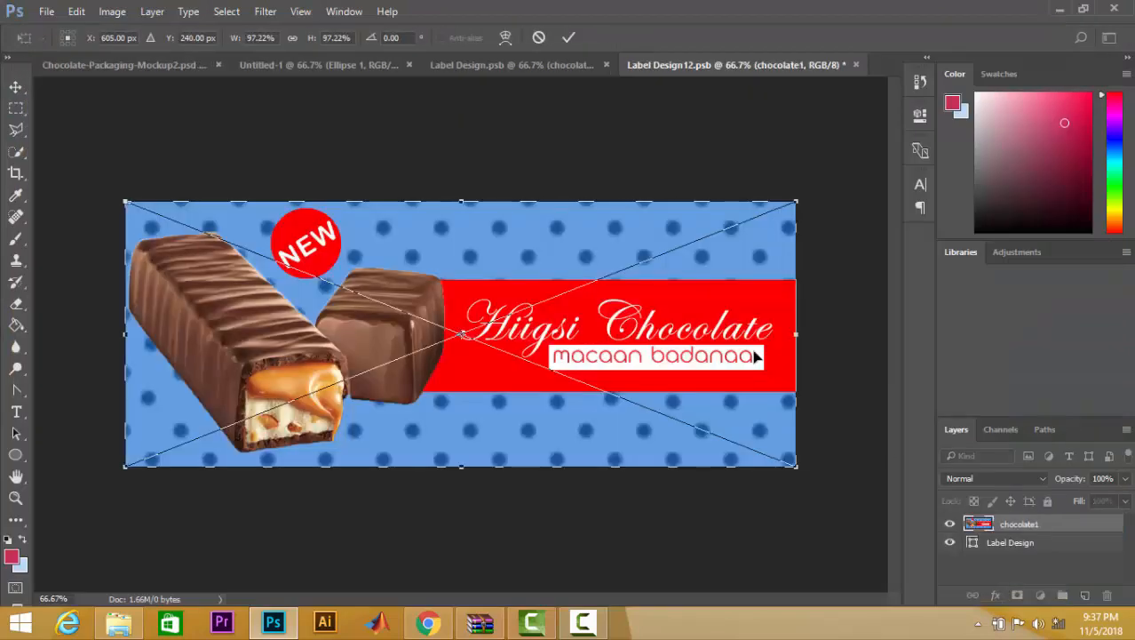
pyautogui.click(569, 37)
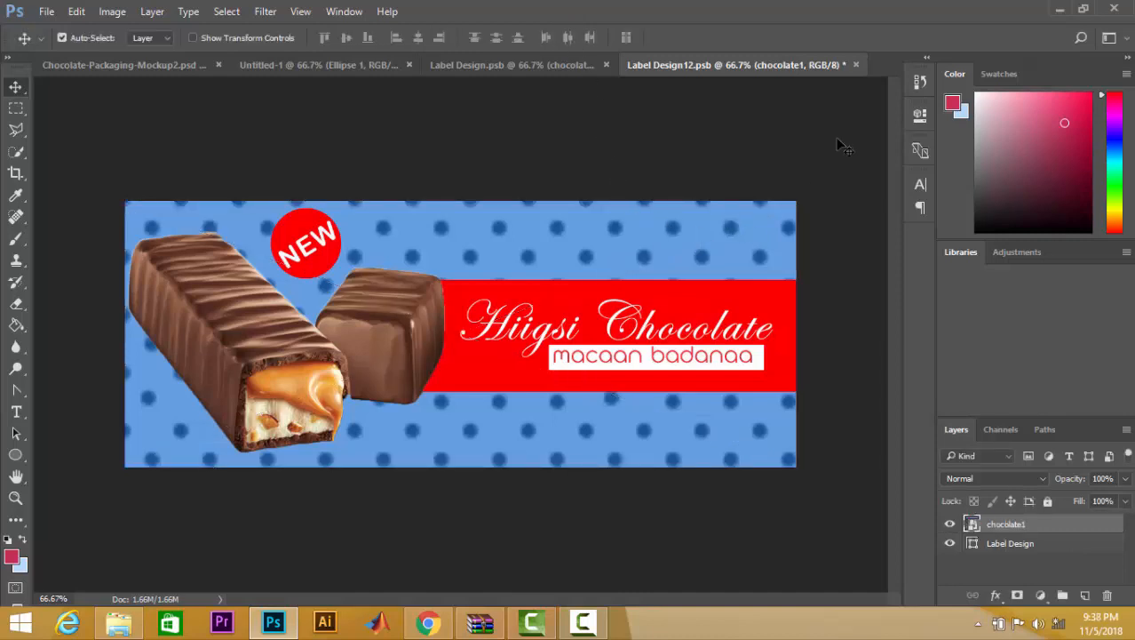
# Close the label smart object with its changes saved and view the updated chocolate wrapper mockup at 25%.
pyautogui.click(855, 65)
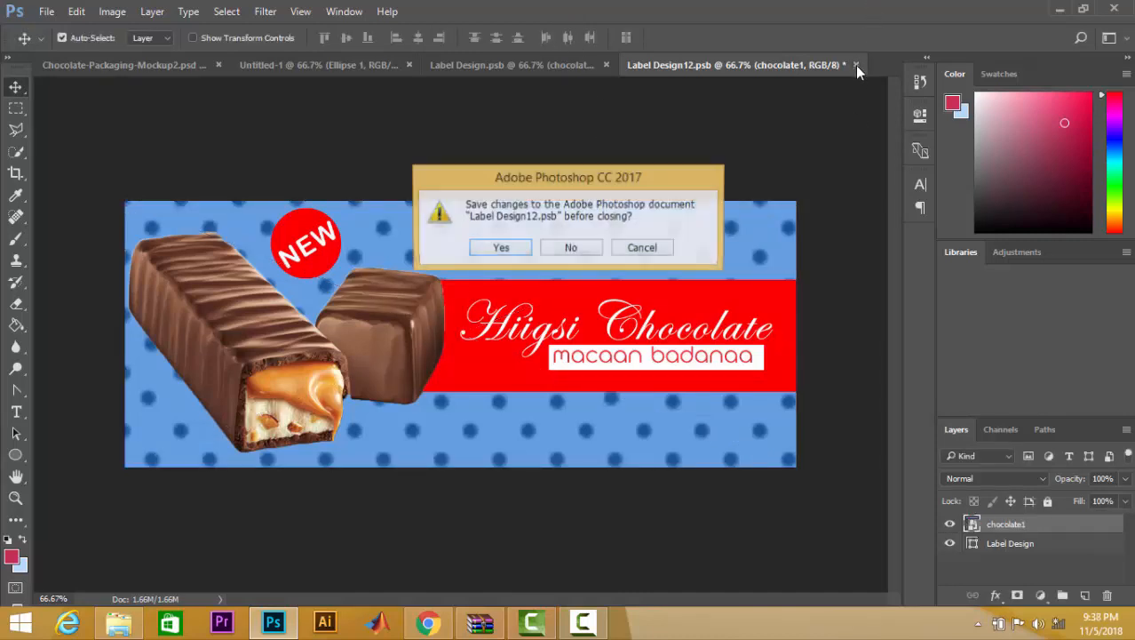
pyautogui.click(502, 248)
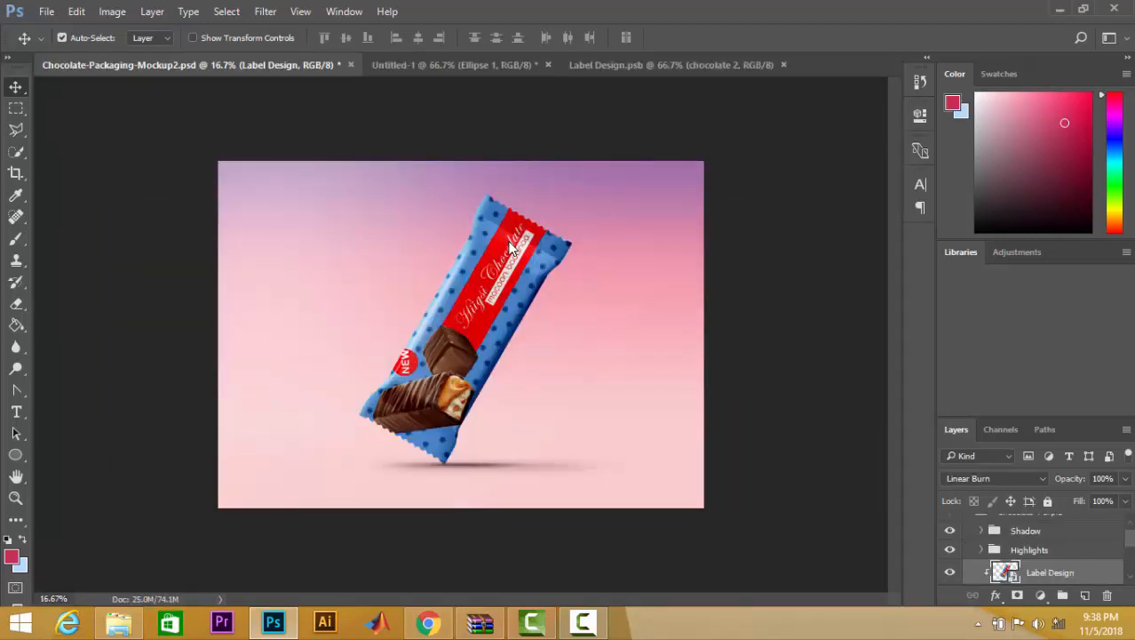
pyautogui.hotkey('ctrl', '+')
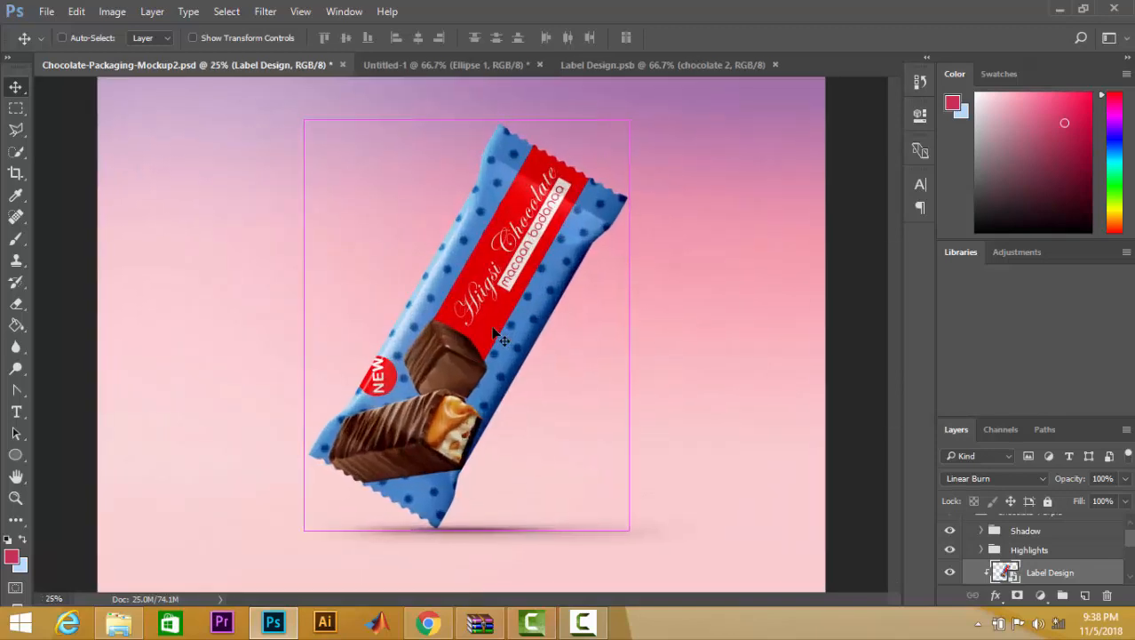